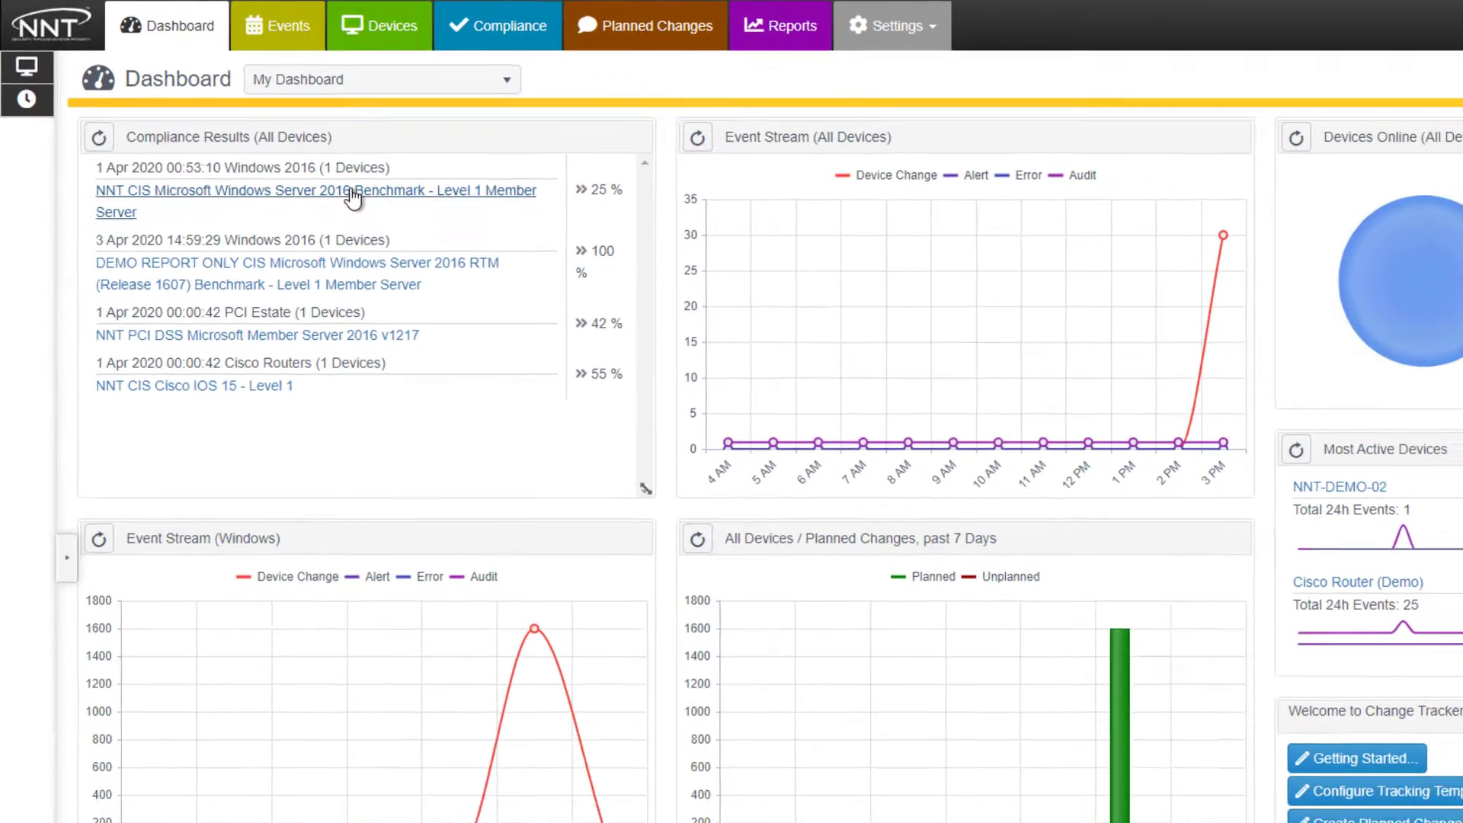
# - Open NNT-DEMO-02's report for the NNT CIS Microsoft Windows Server 2016 Benchmark, examine the password policy rules and remediation text, and close it
pyautogui.click(385, 207)
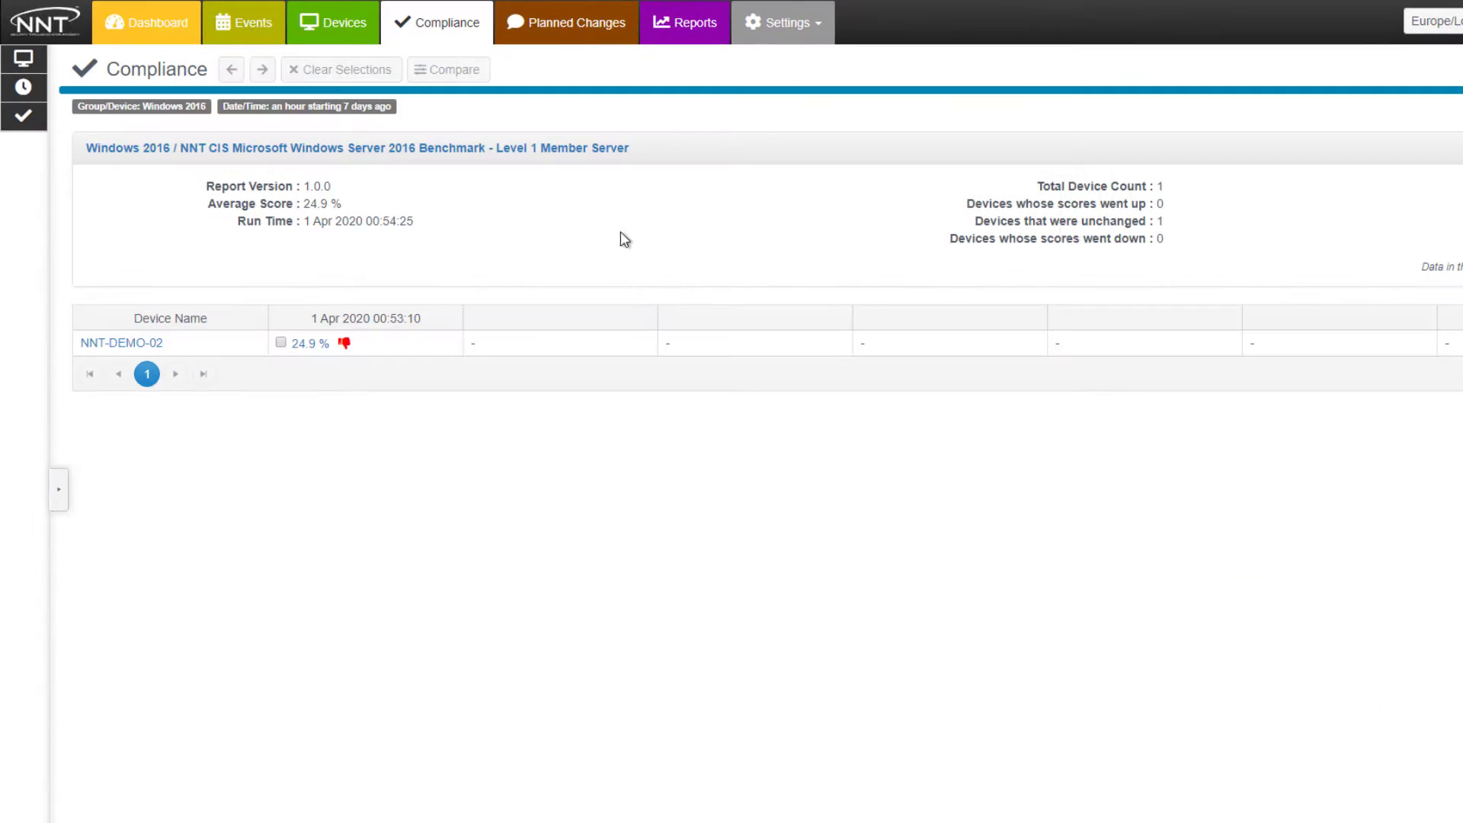
pyautogui.click(306, 346)
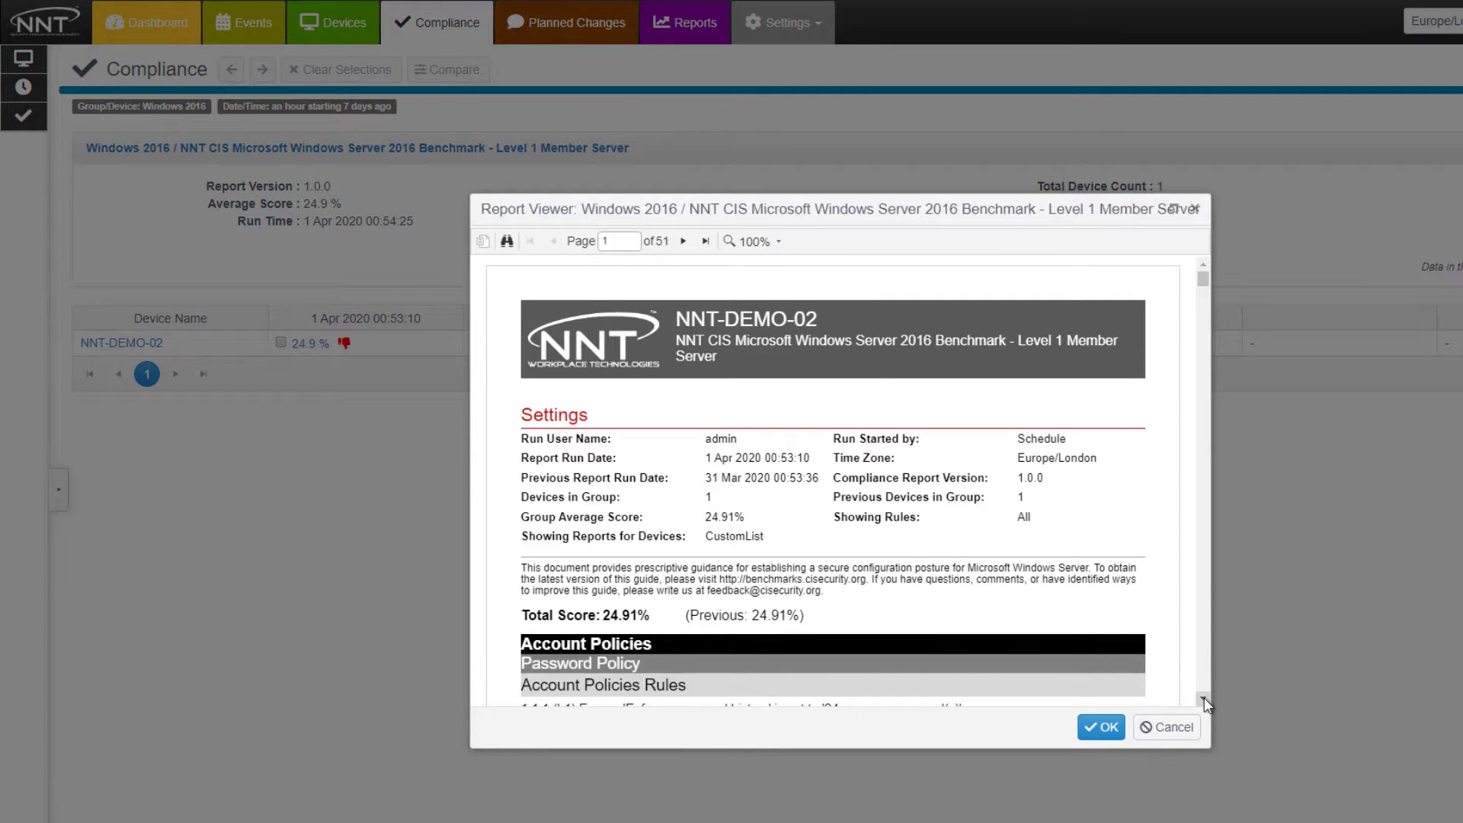
pyautogui.scroll(-3, 1204, 697)
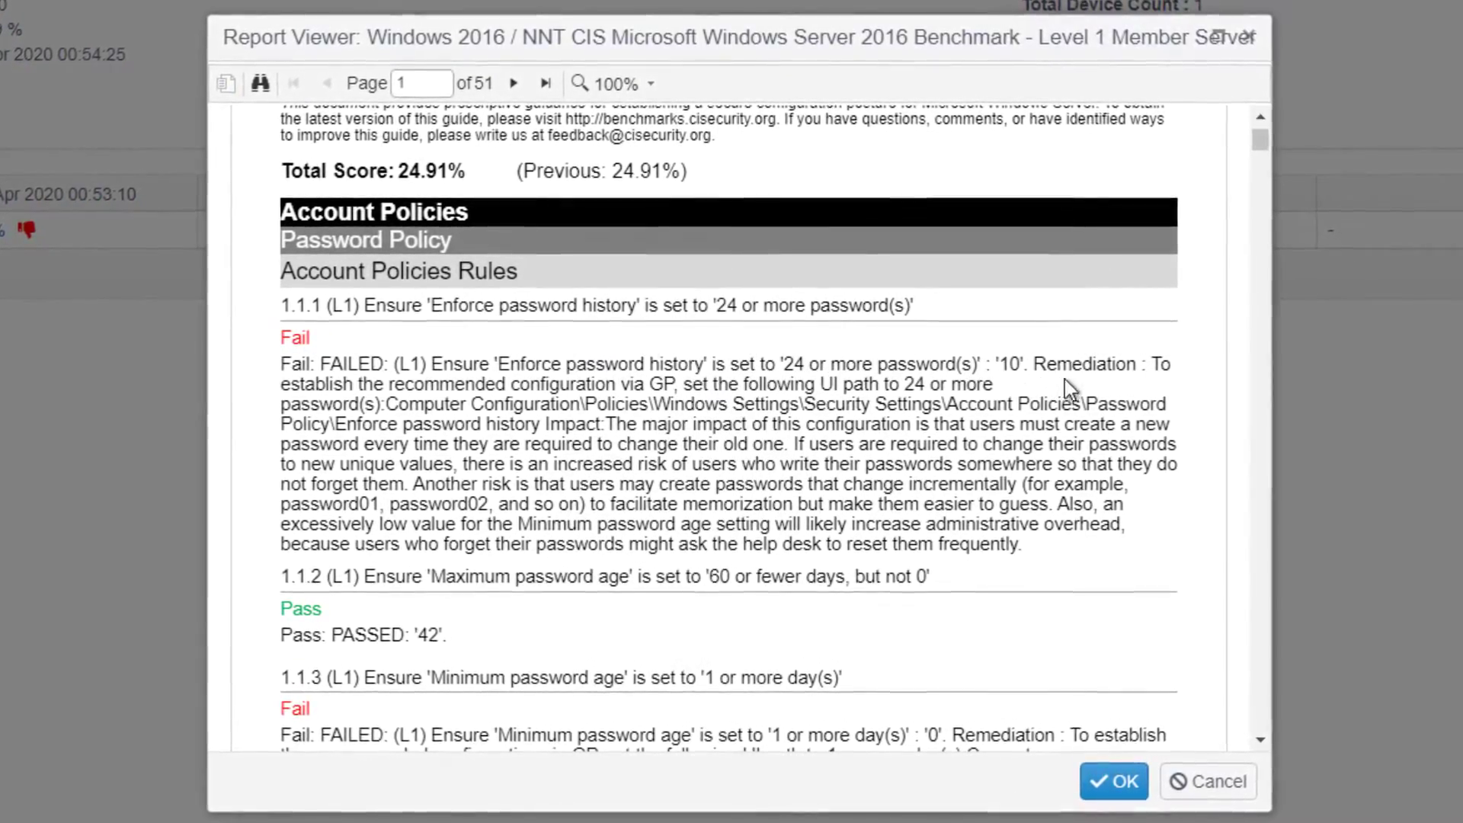
pyautogui.doubleClick(1066, 366)
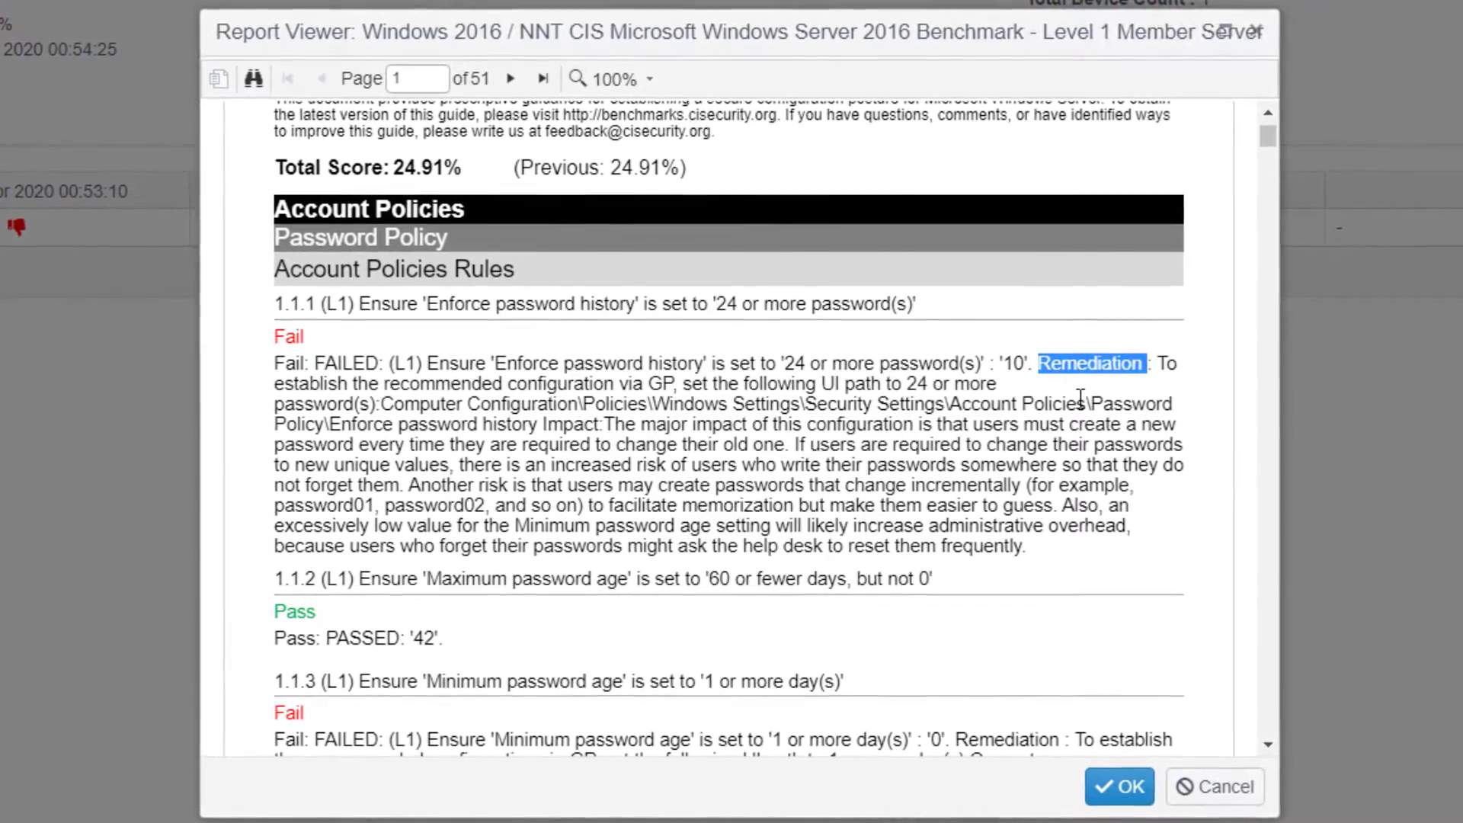
pyautogui.scroll(-5, 1082, 398)
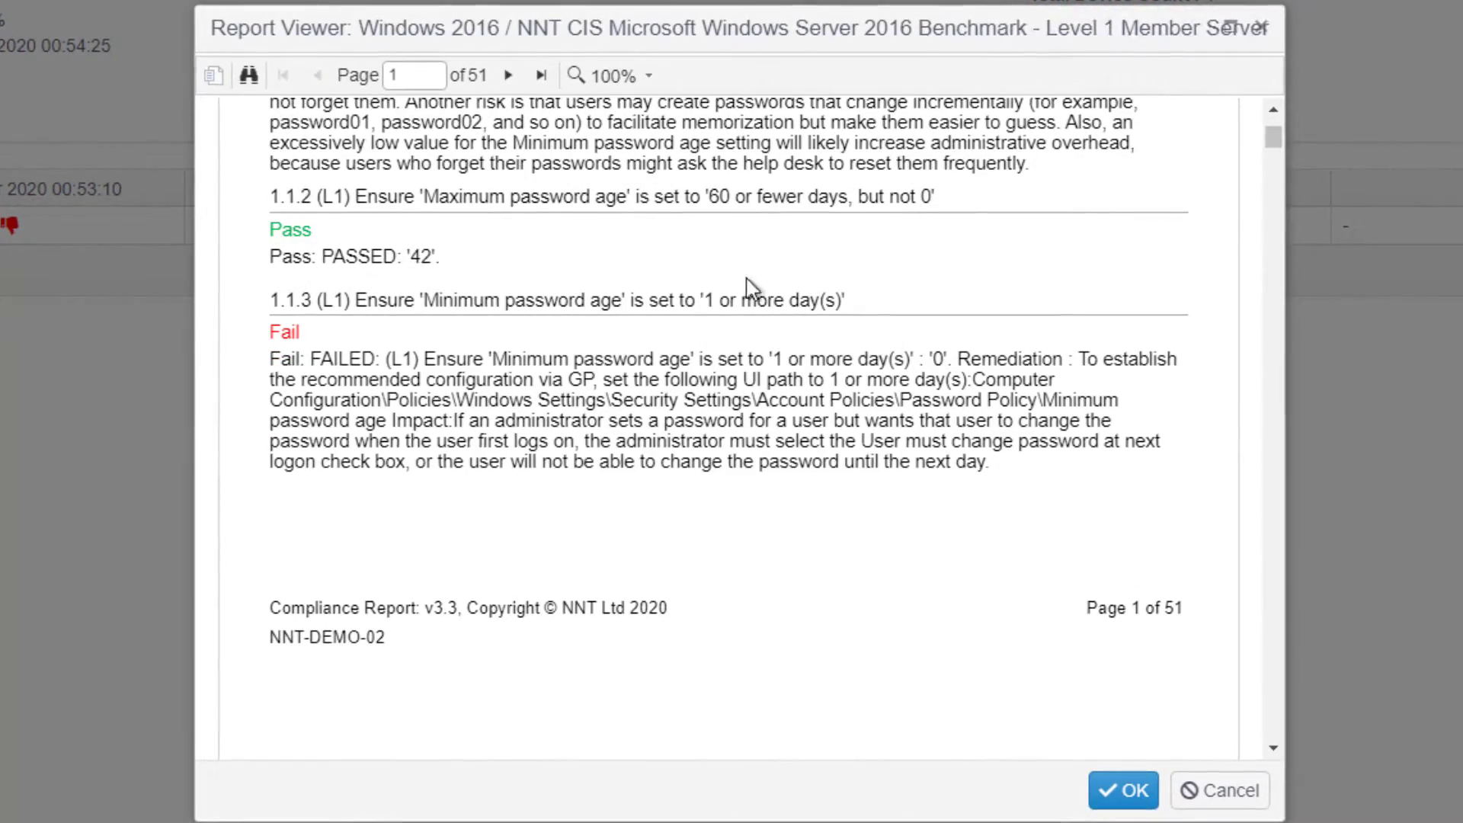
pyautogui.click(1220, 795)
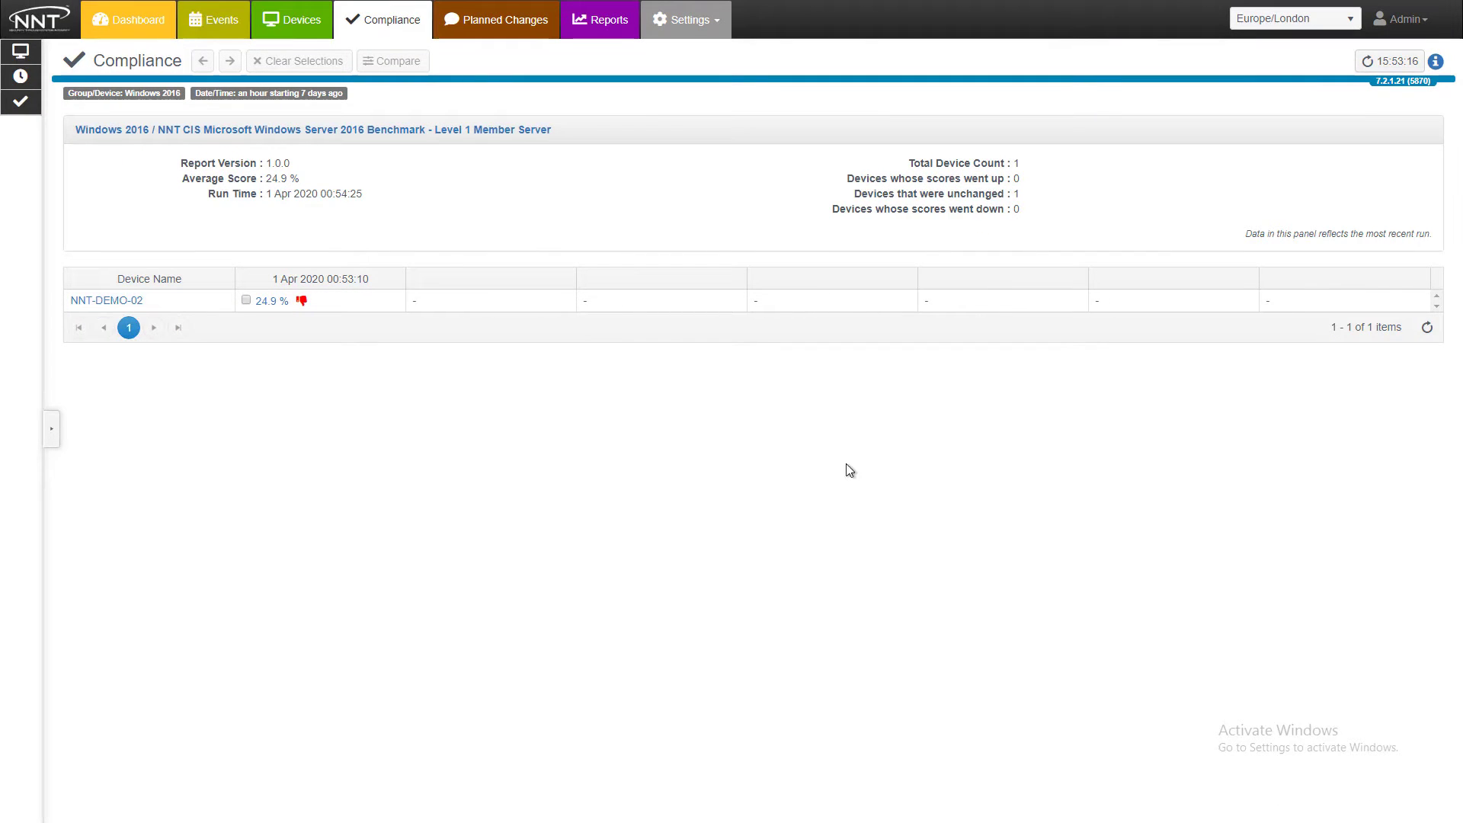
# - Compare the 3 Apr 2020 15:11:36 and 15:13:37 results of the DEMO REPORT ONLY Windows Server 2016 benchmark and read the reason for change
pyautogui.click(145, 25)
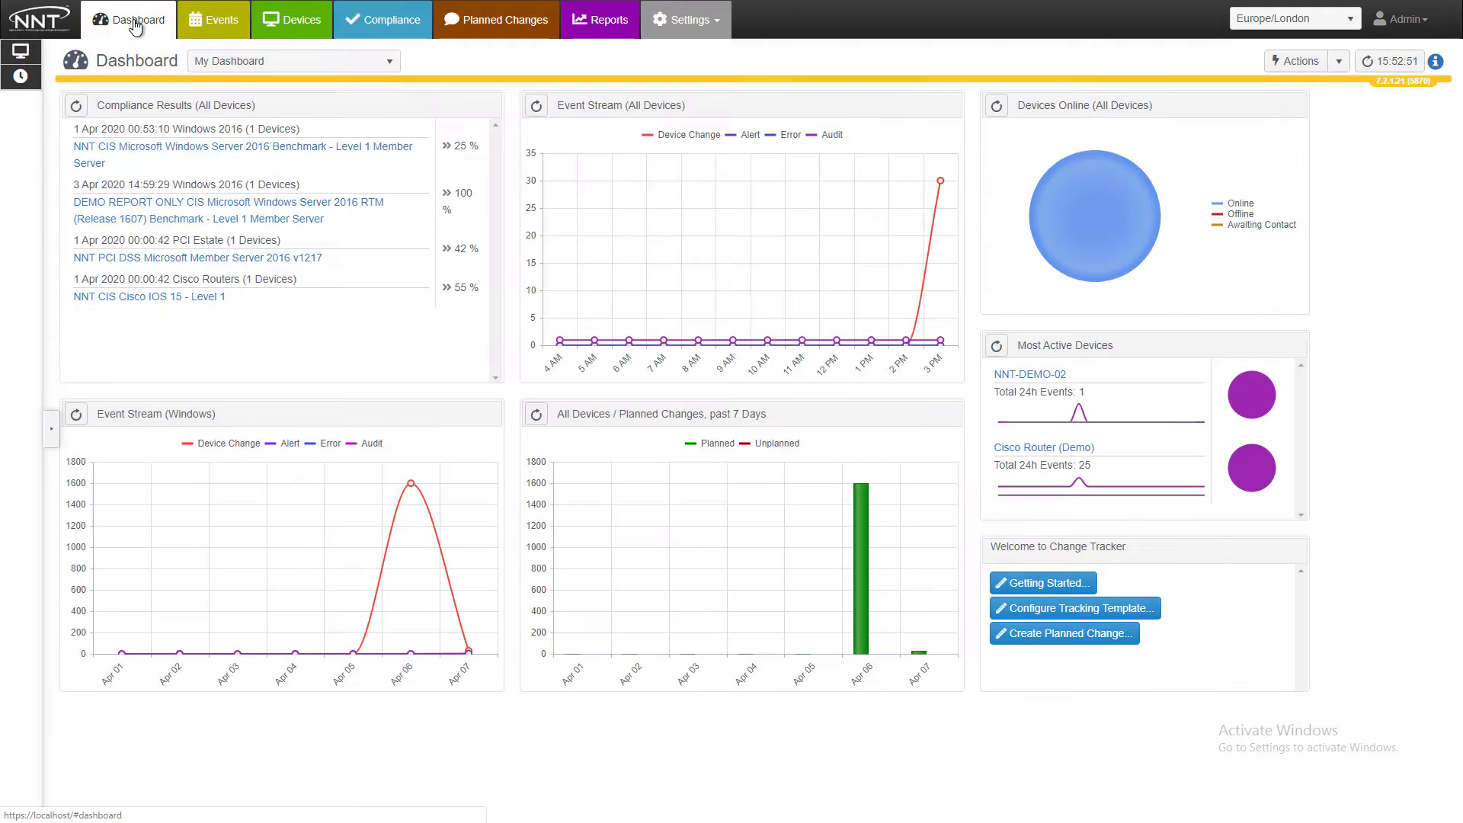
pyautogui.click(257, 216)
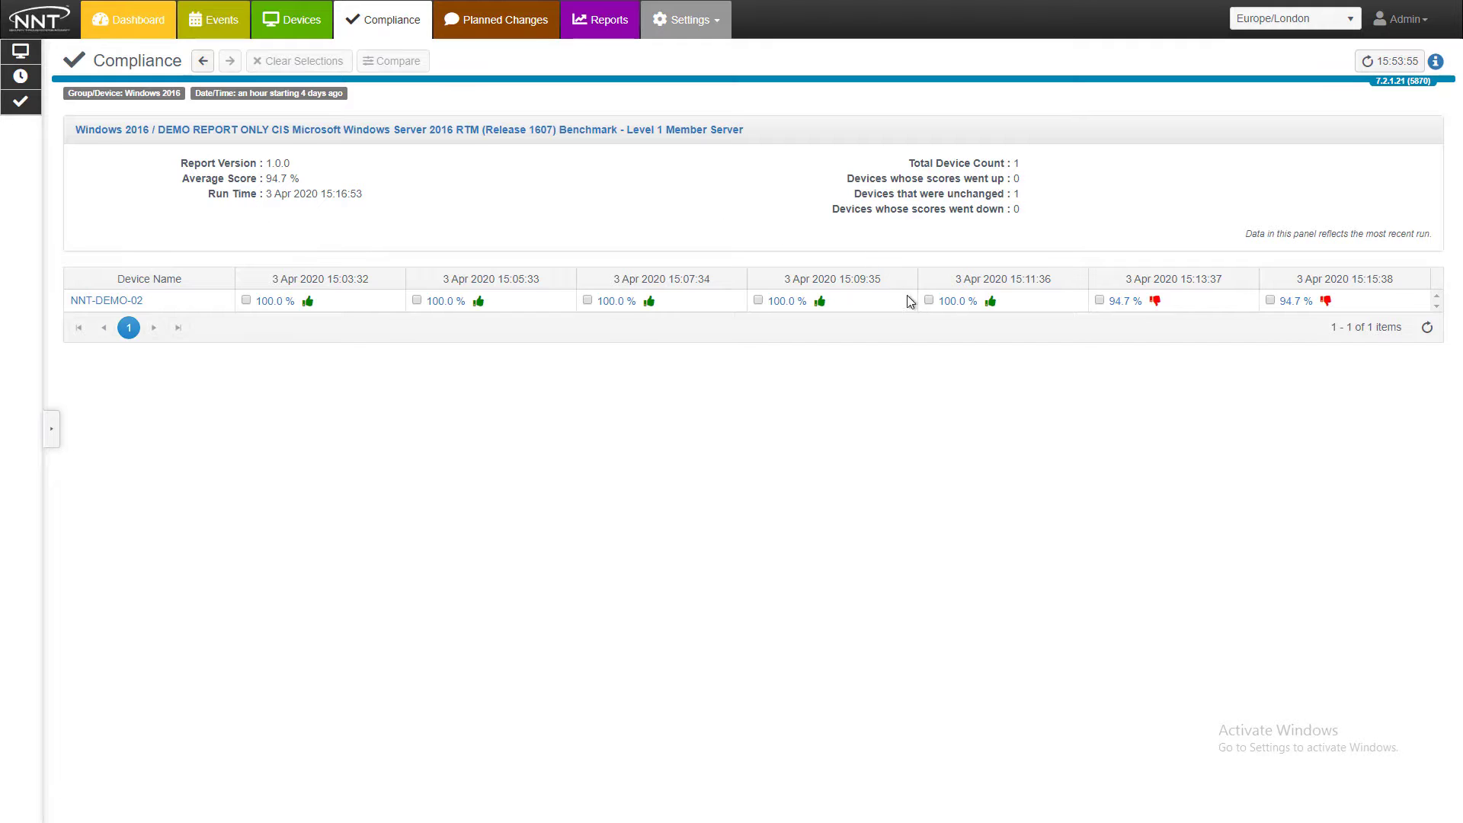
pyautogui.click(929, 300)
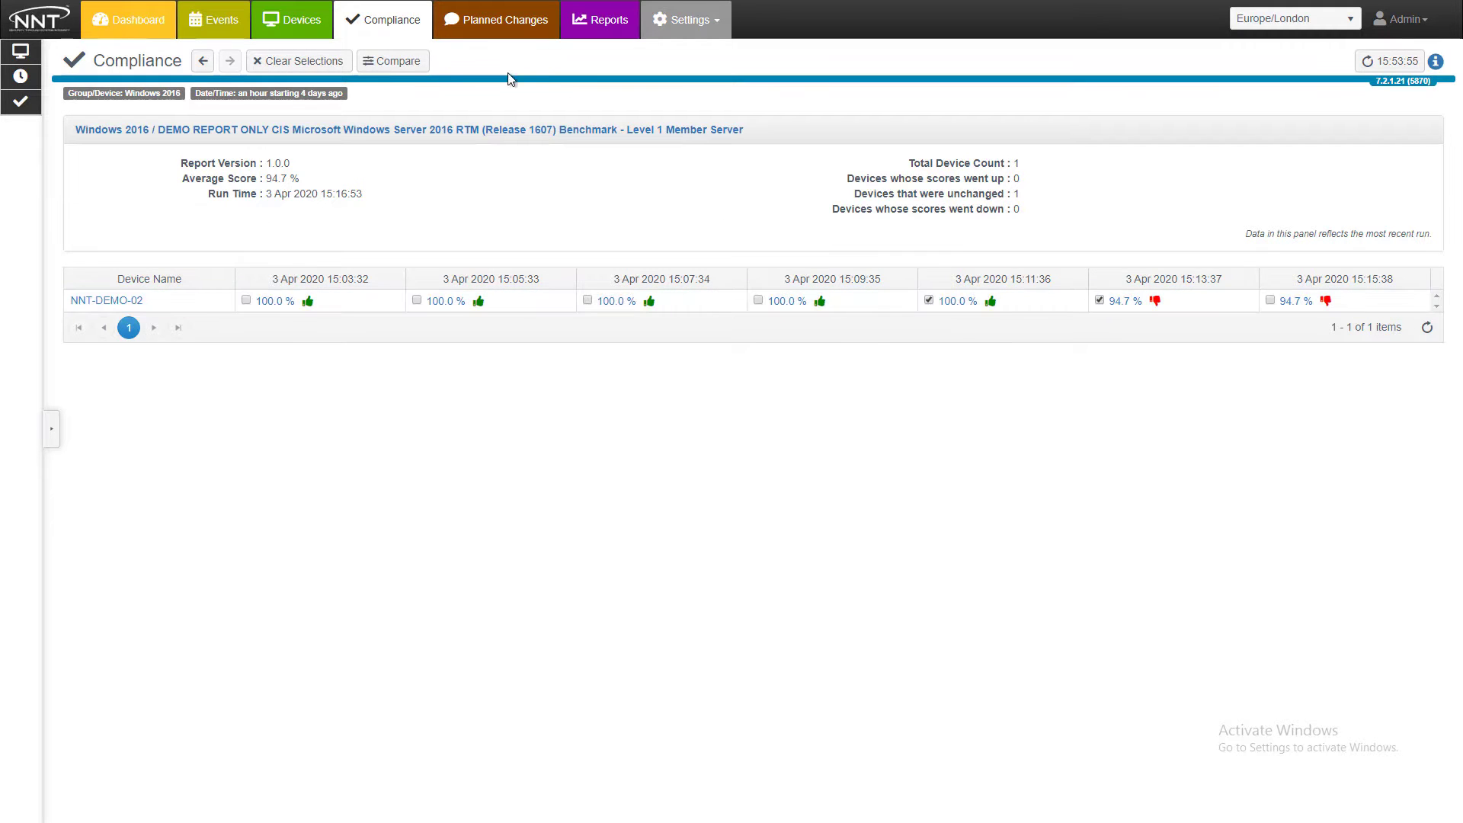
pyautogui.click(389, 64)
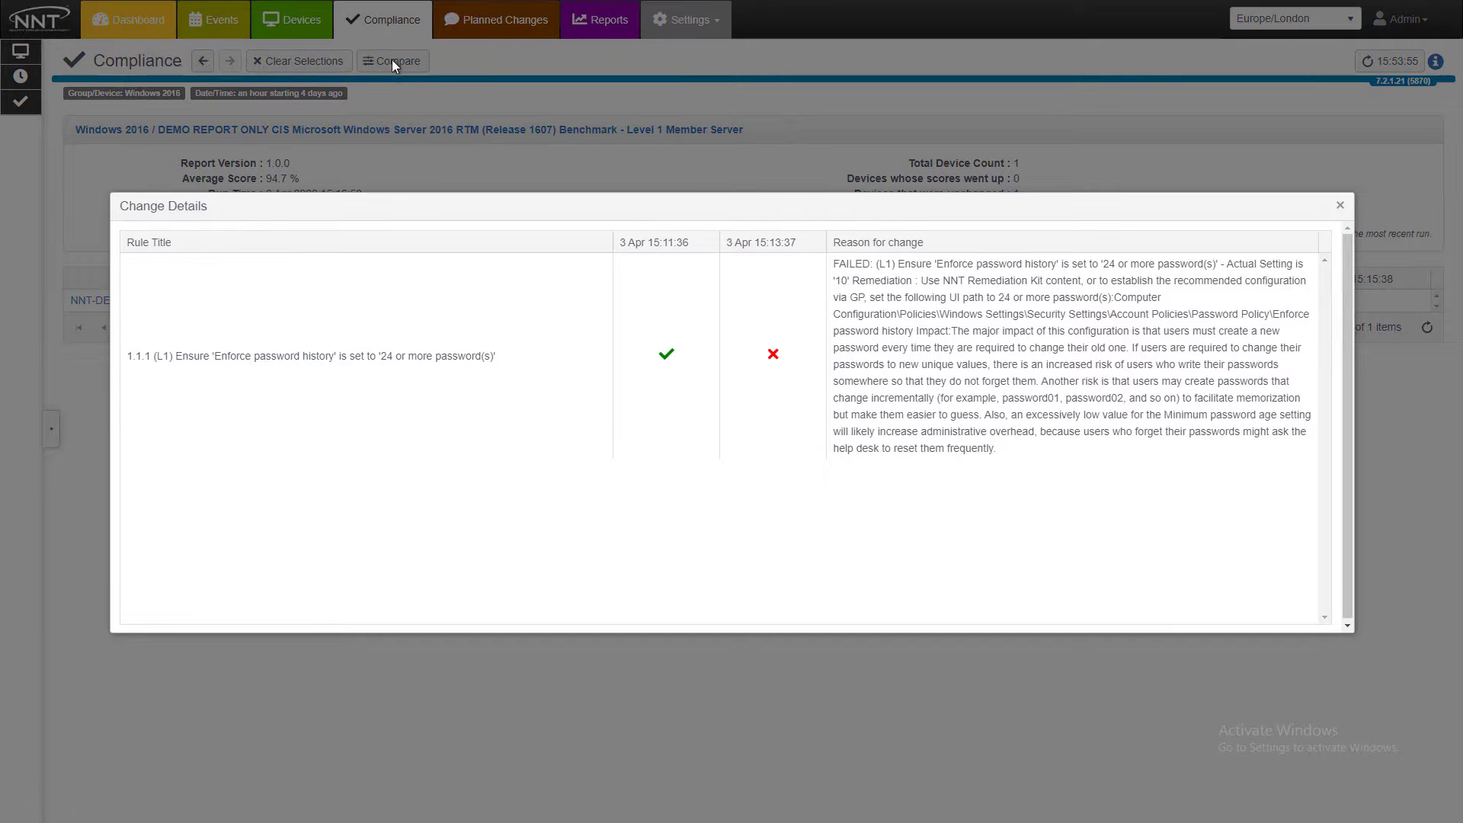
pyautogui.doubleClick(880, 280)
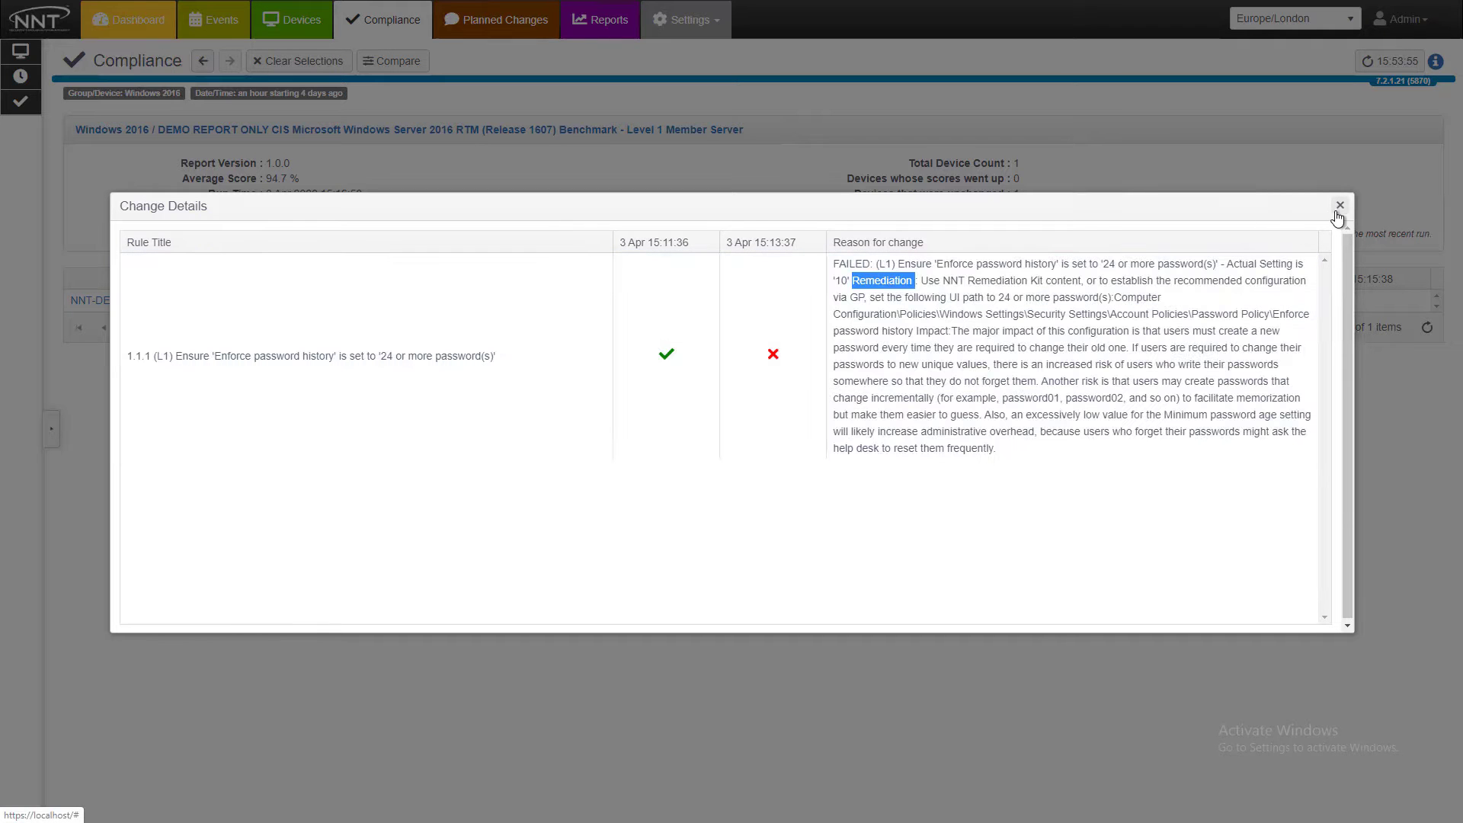
pyautogui.click(1337, 217)
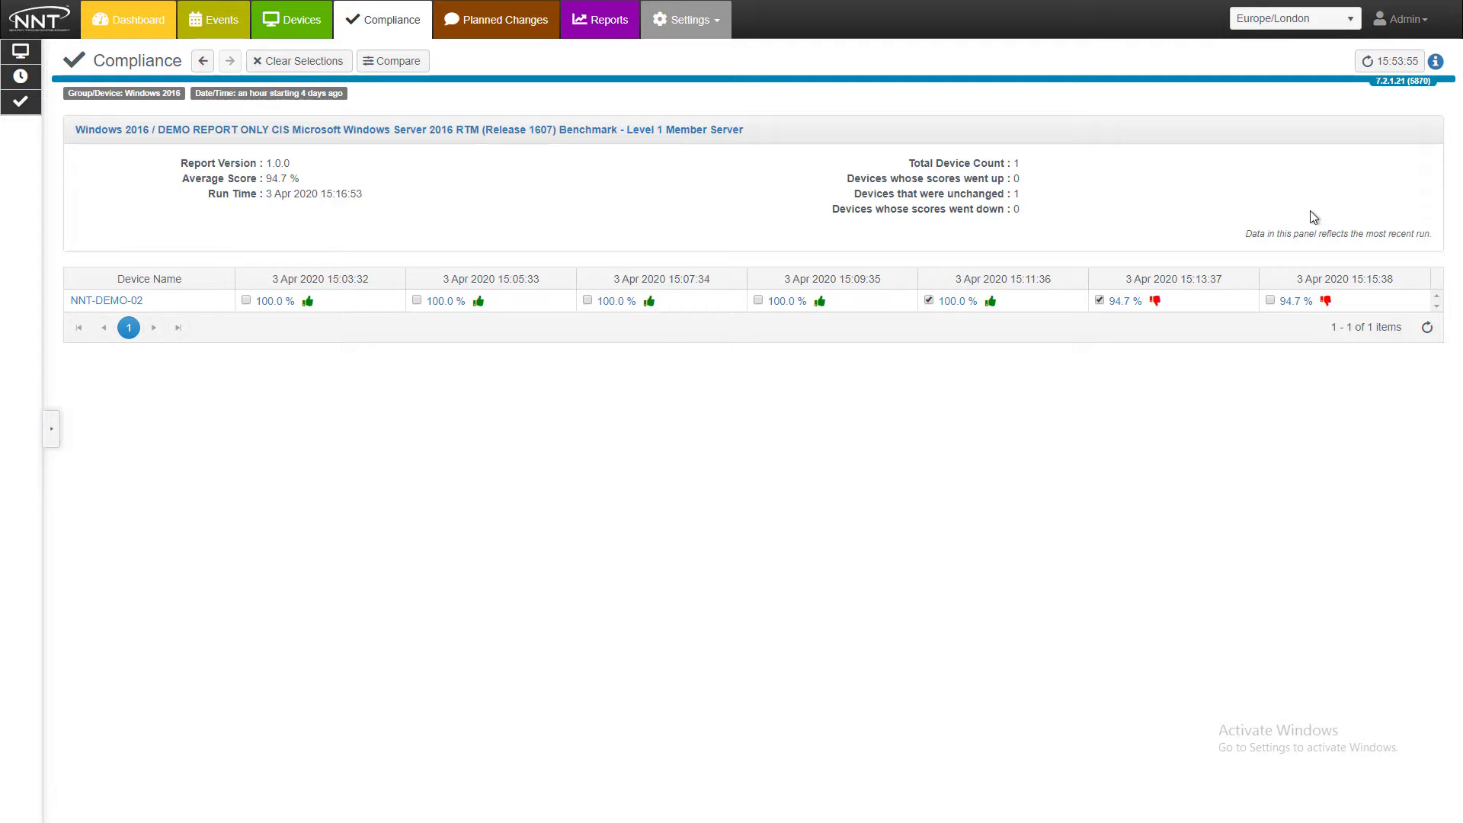
# - Open the planned changes overview, and install Notepad++ v7.8.5 from the desktop installer with the default options, allowing it to make changes
pyautogui.click(515, 29)
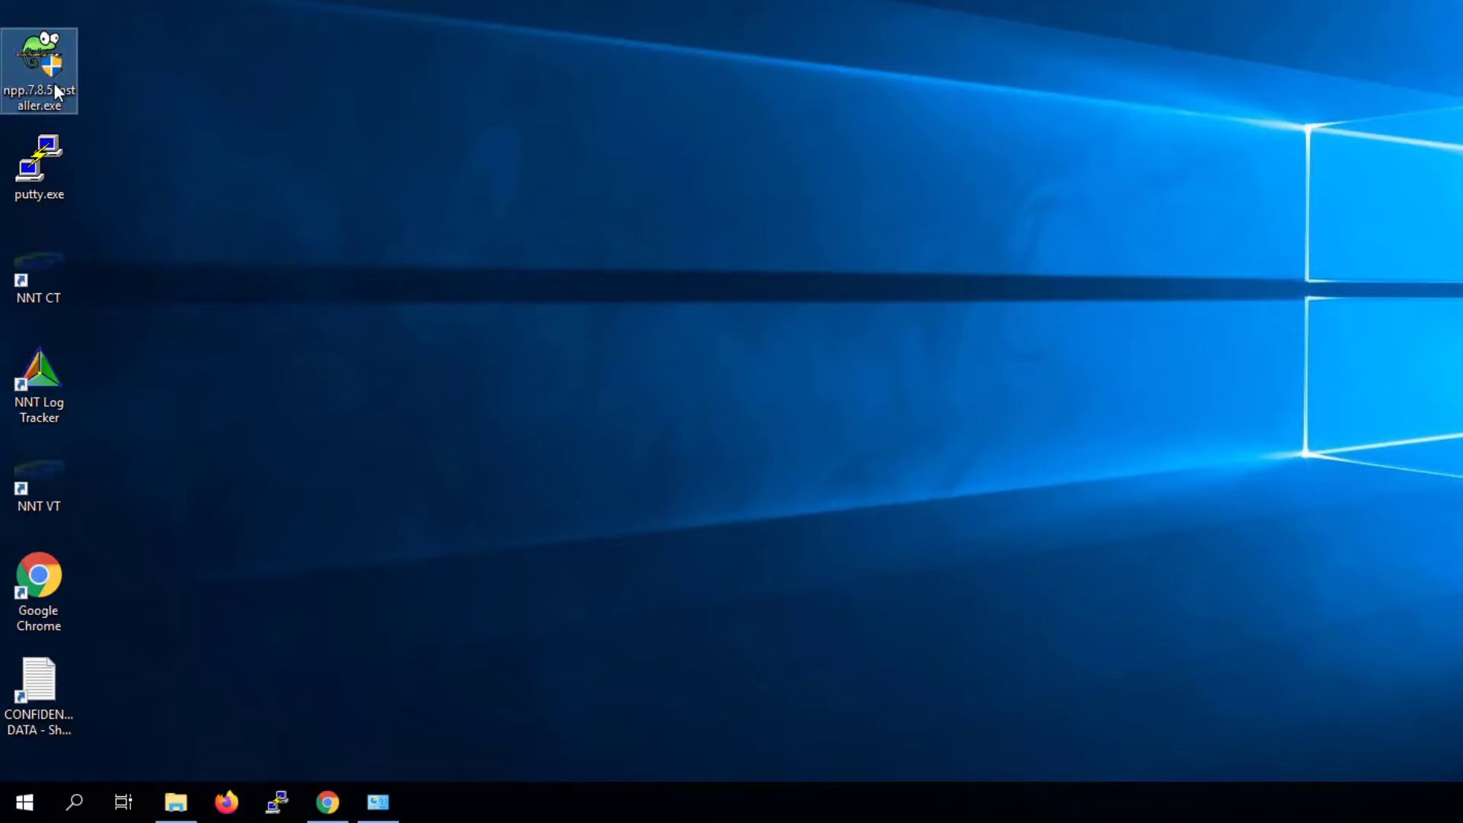
pyautogui.doubleClick(55, 90)
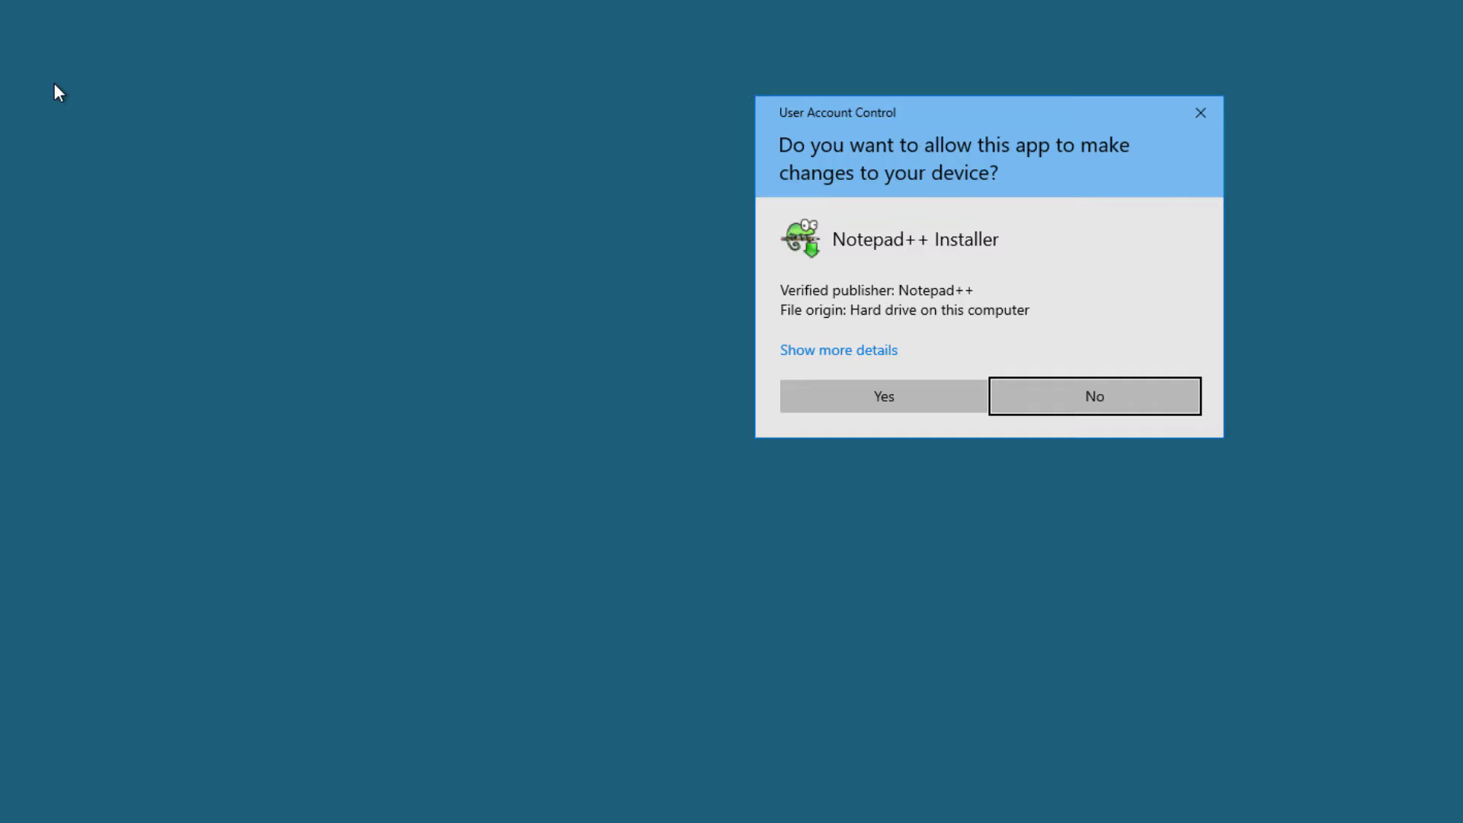
pyautogui.press('Left')
pyautogui.press('Return')
pyautogui.press('Return')
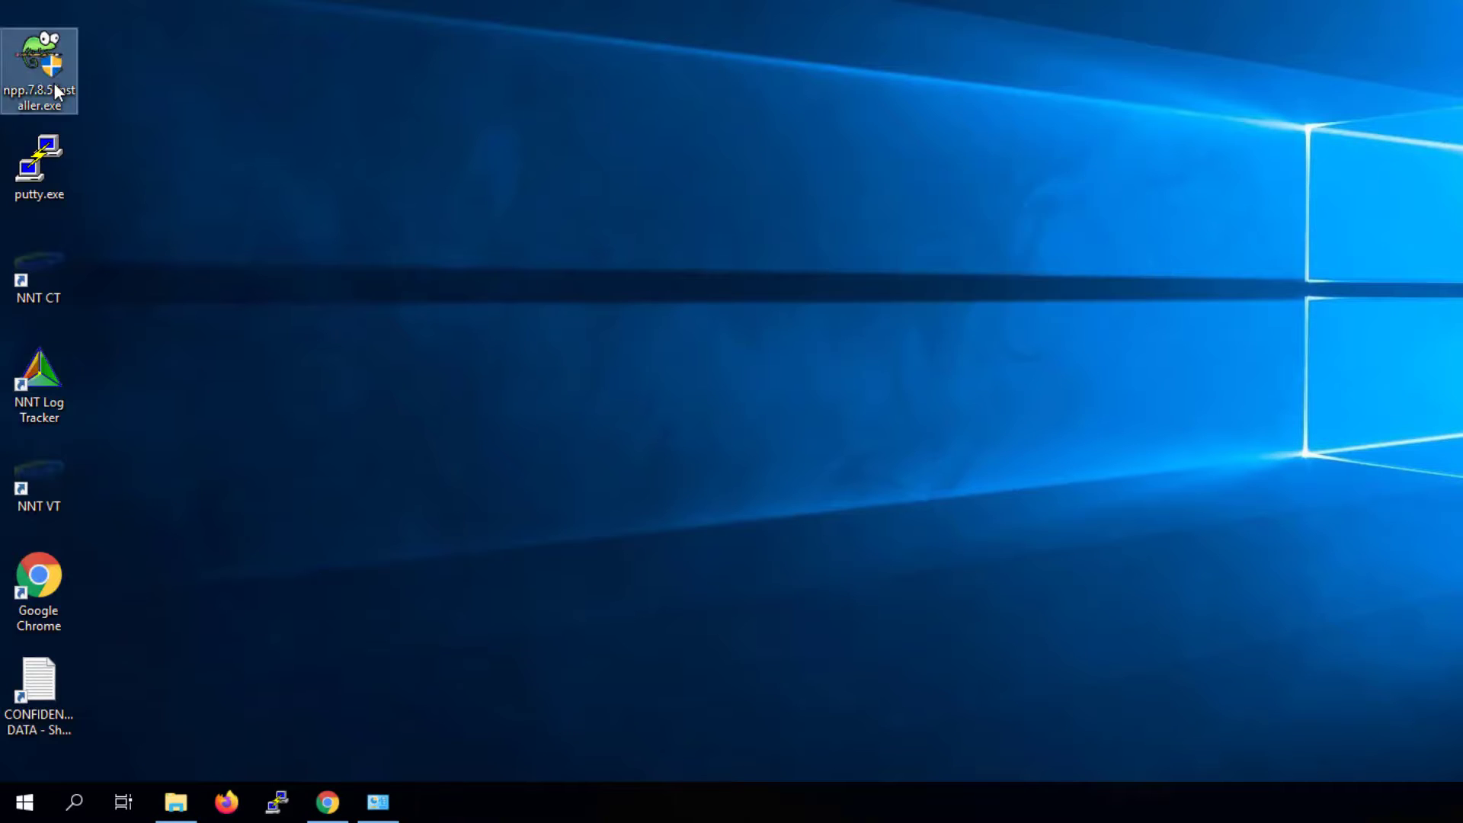
pyautogui.press('Return')
pyautogui.press('Return')
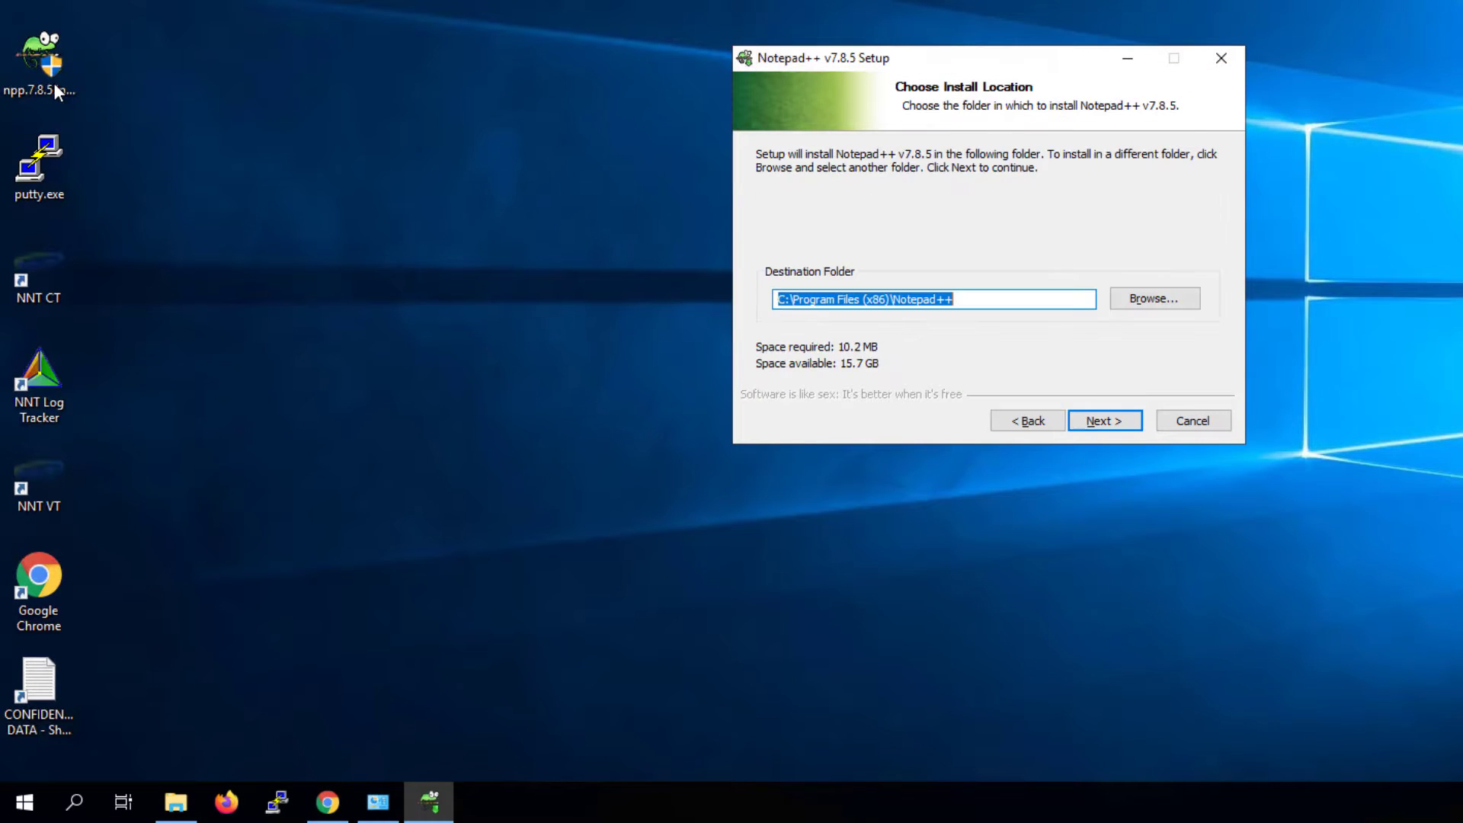
pyautogui.press('Return')
pyautogui.press('Return')
pyautogui.press('Return')
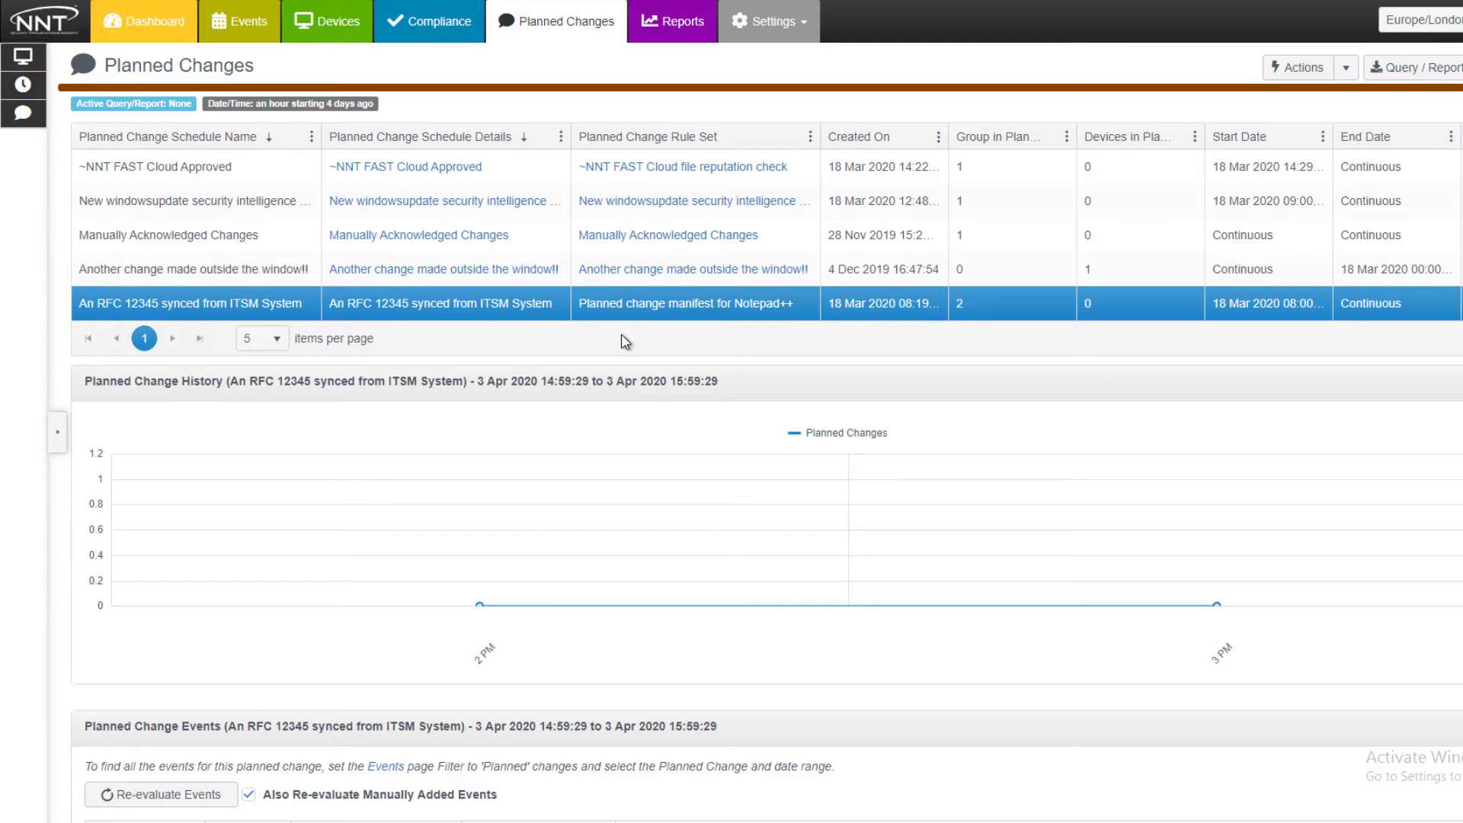
# - Review the file integrity, installed software and registry tracking in NNT-DEMO-02's CIS Windows Server 2016 Base Template, and open the events overview
pyautogui.click(747, 30)
pyautogui.click(857, 122)
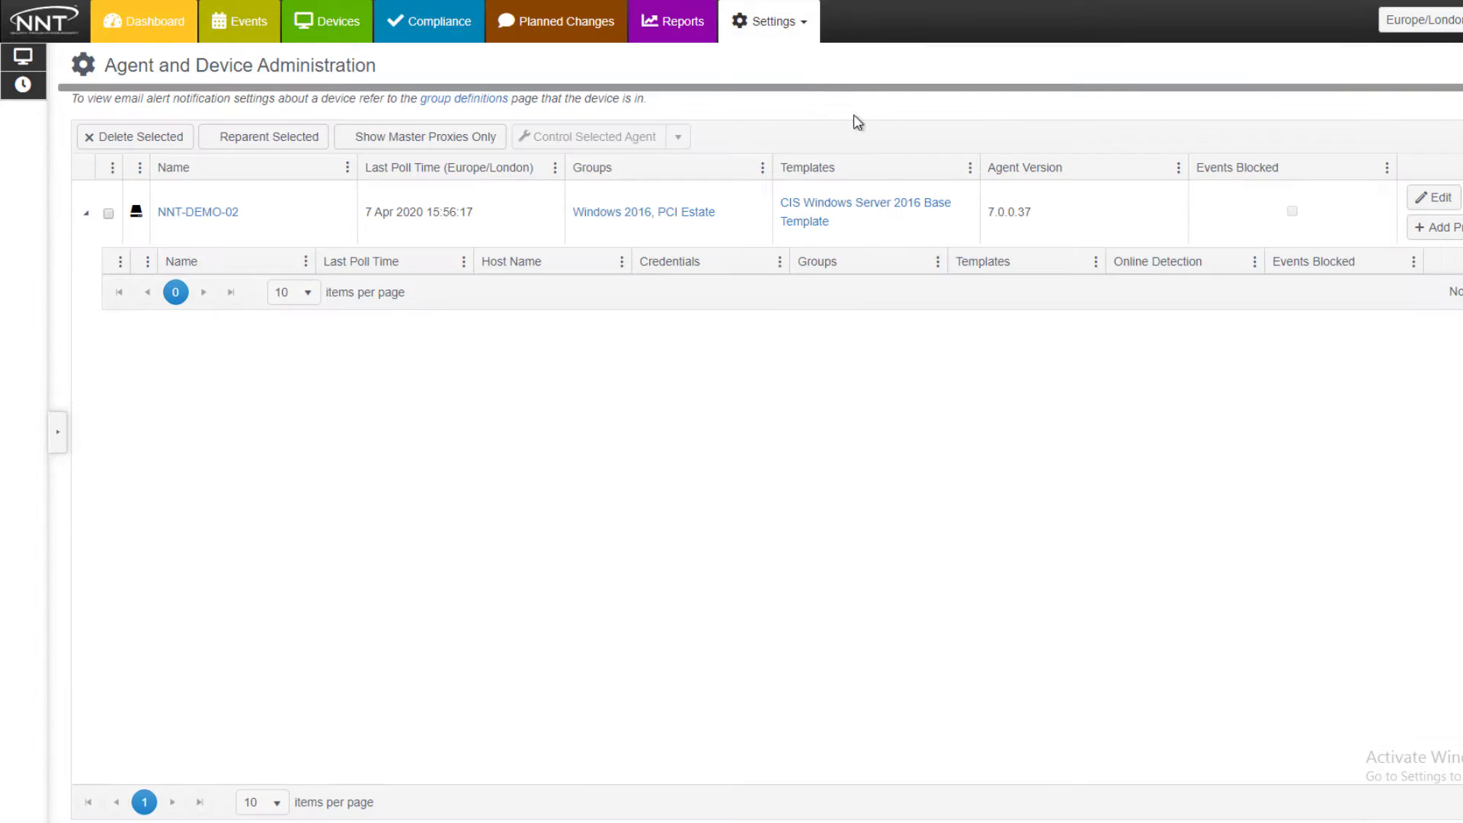
pyautogui.click(844, 210)
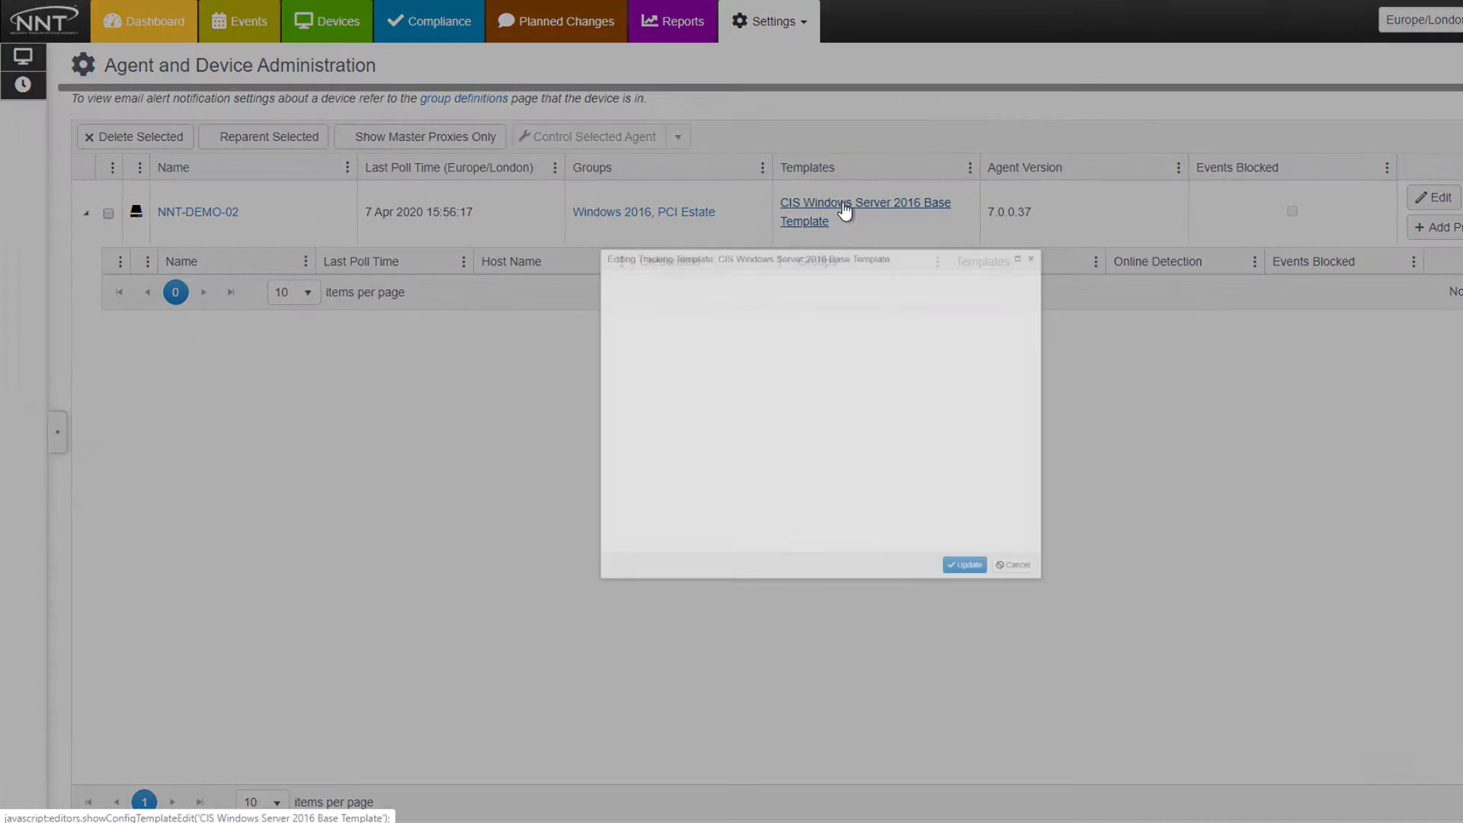
pyautogui.click(1127, 175)
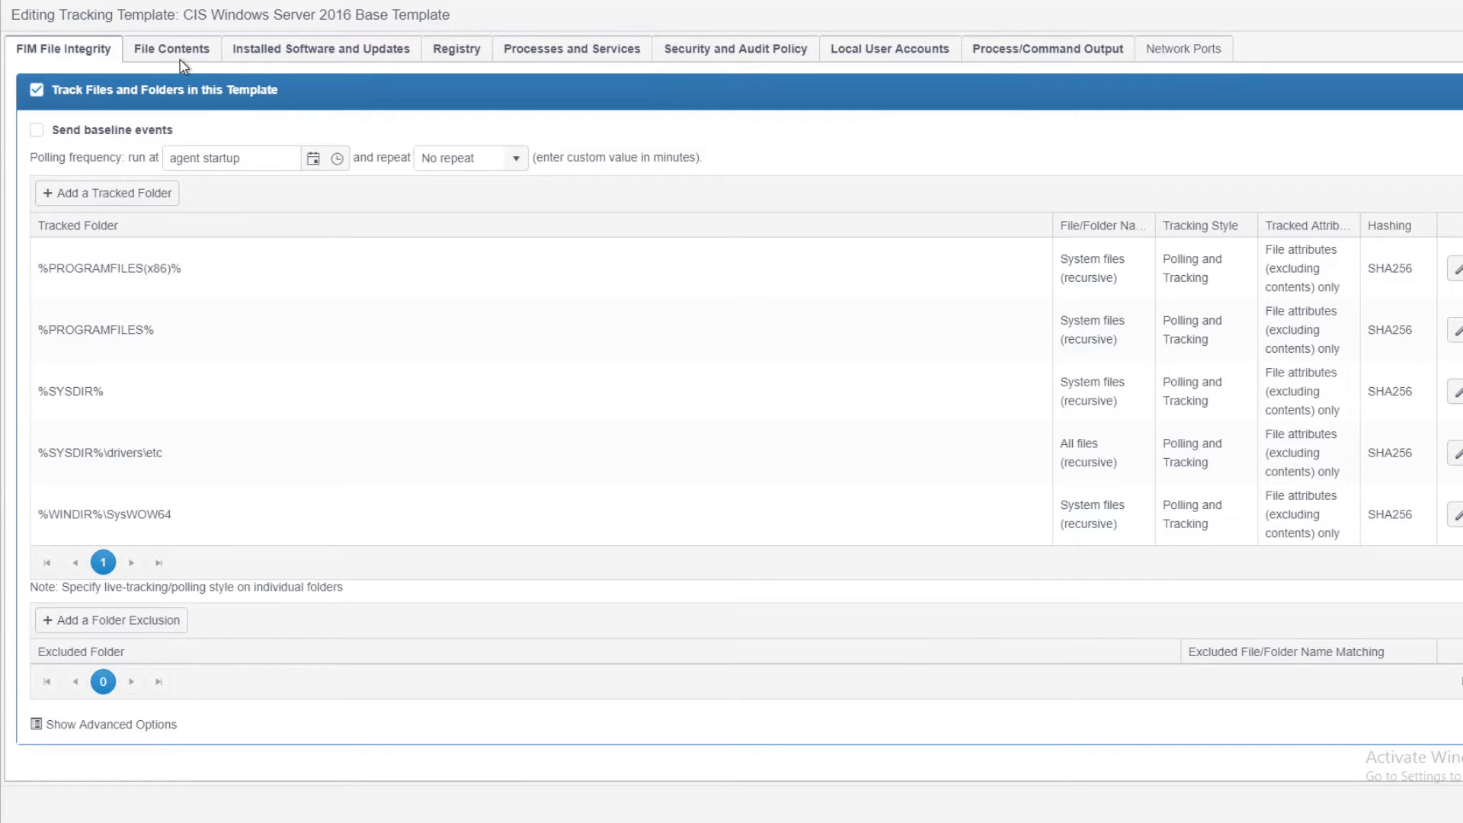
pyautogui.click(316, 56)
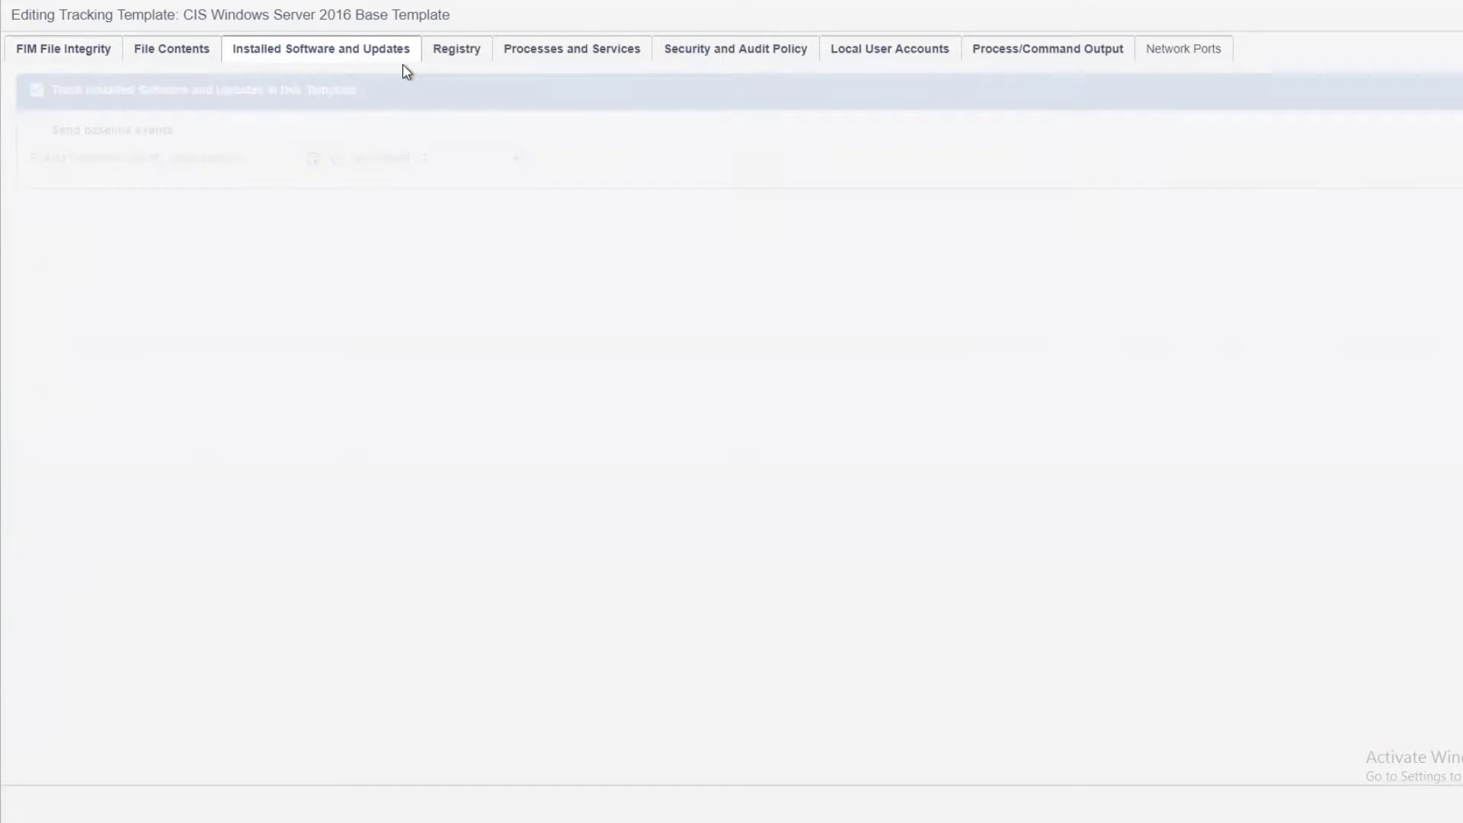
pyautogui.click(454, 55)
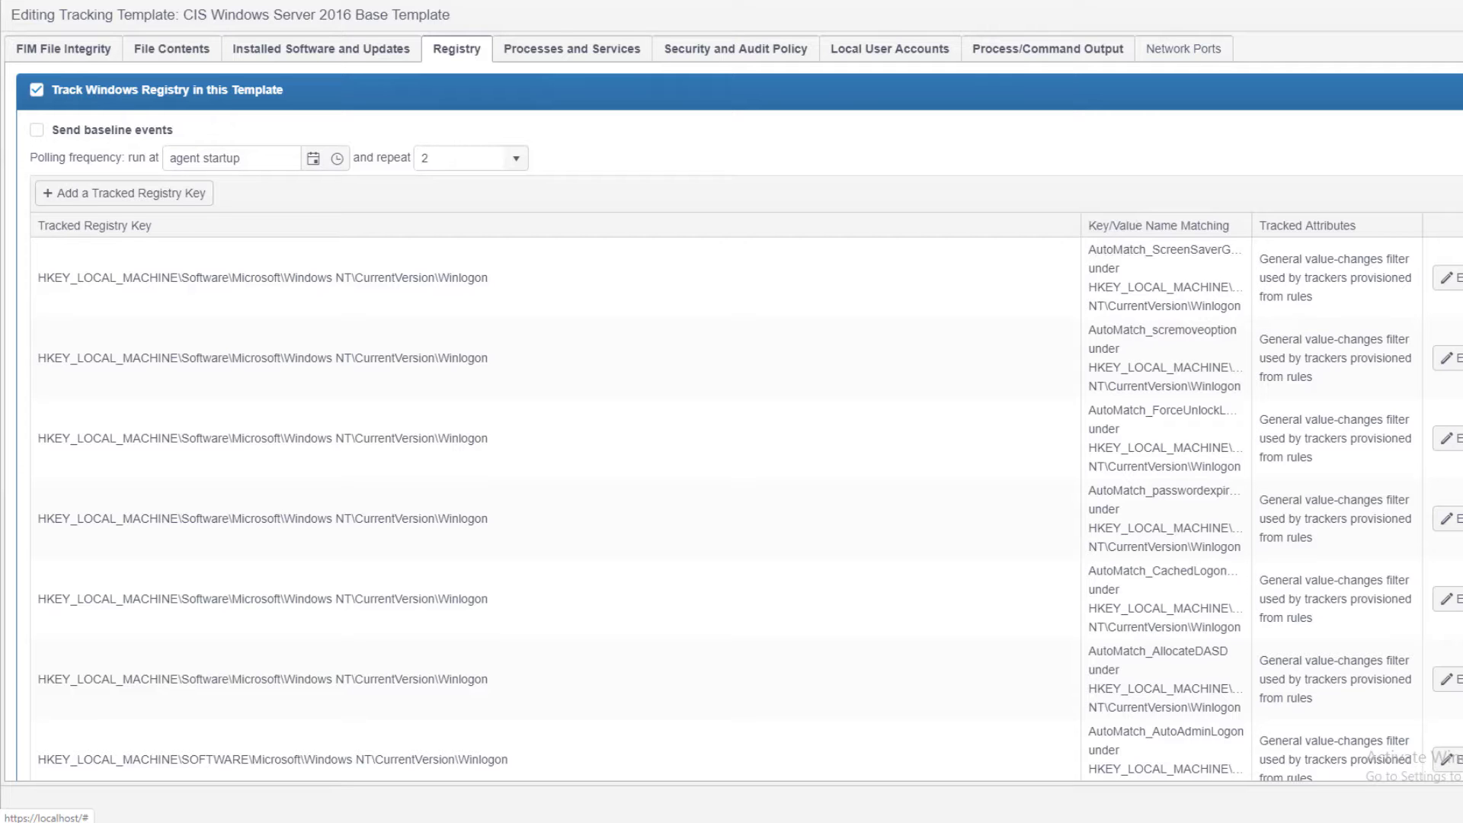
pyautogui.click(63, 48)
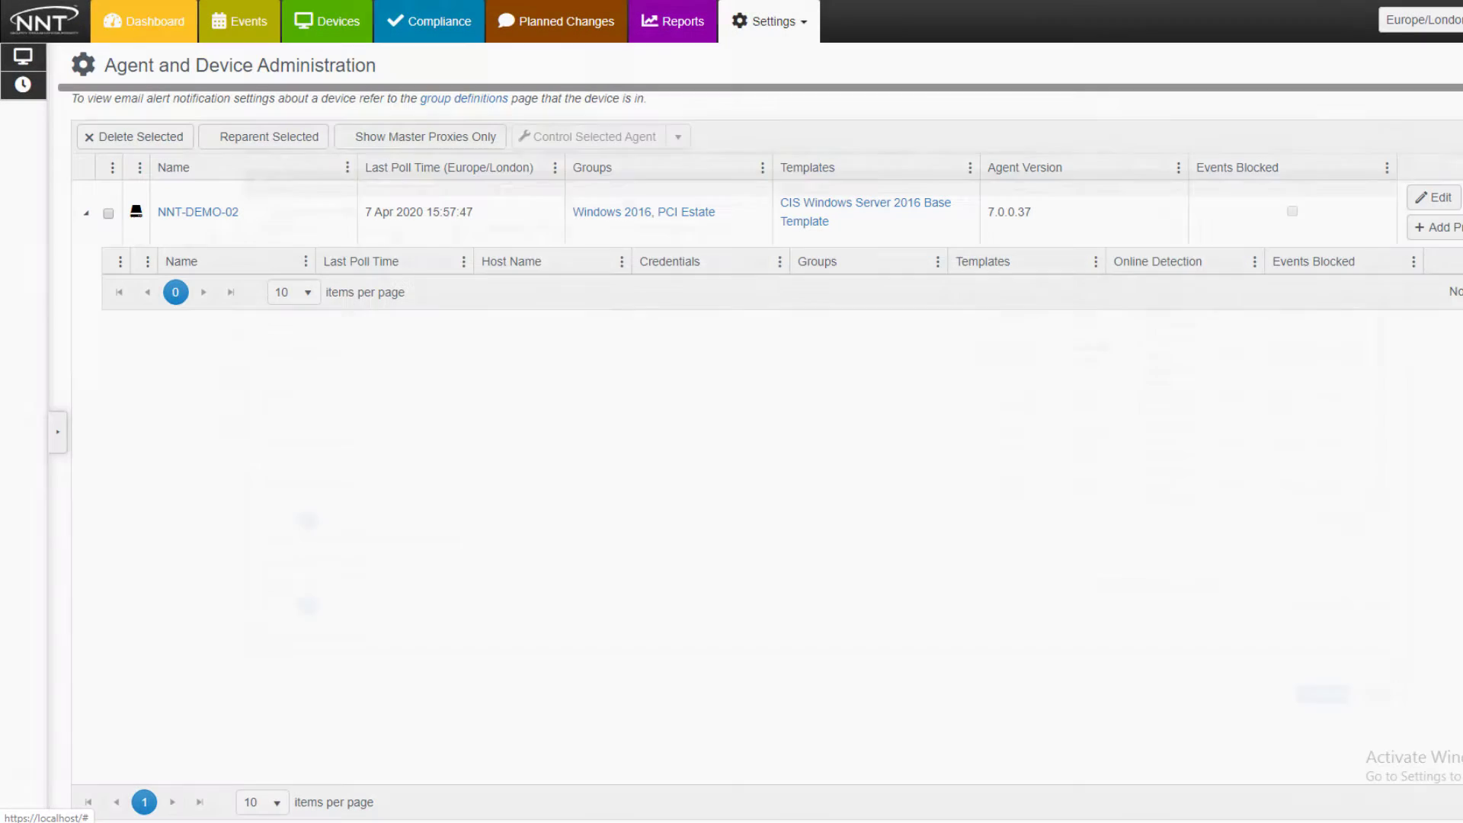
pyautogui.click(264, 37)
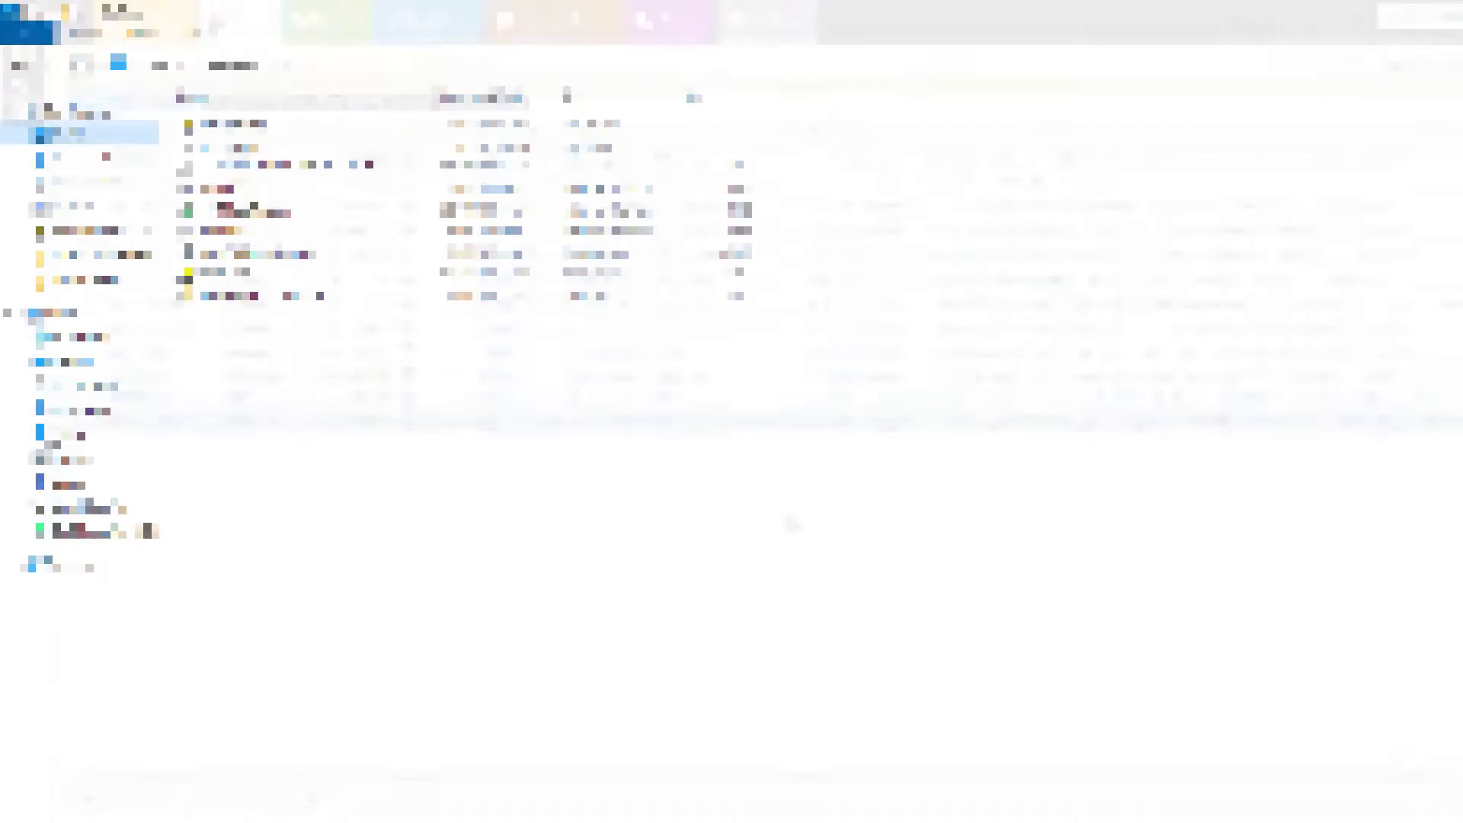
# - Copy all DLL files from the New Patches folder into C:\Program Files\windows nt, granting administrator permission for all items
pyautogui.click(60, 233)
pyautogui.click(339, 219)
pyautogui.hotkey('ctrl', 'a')
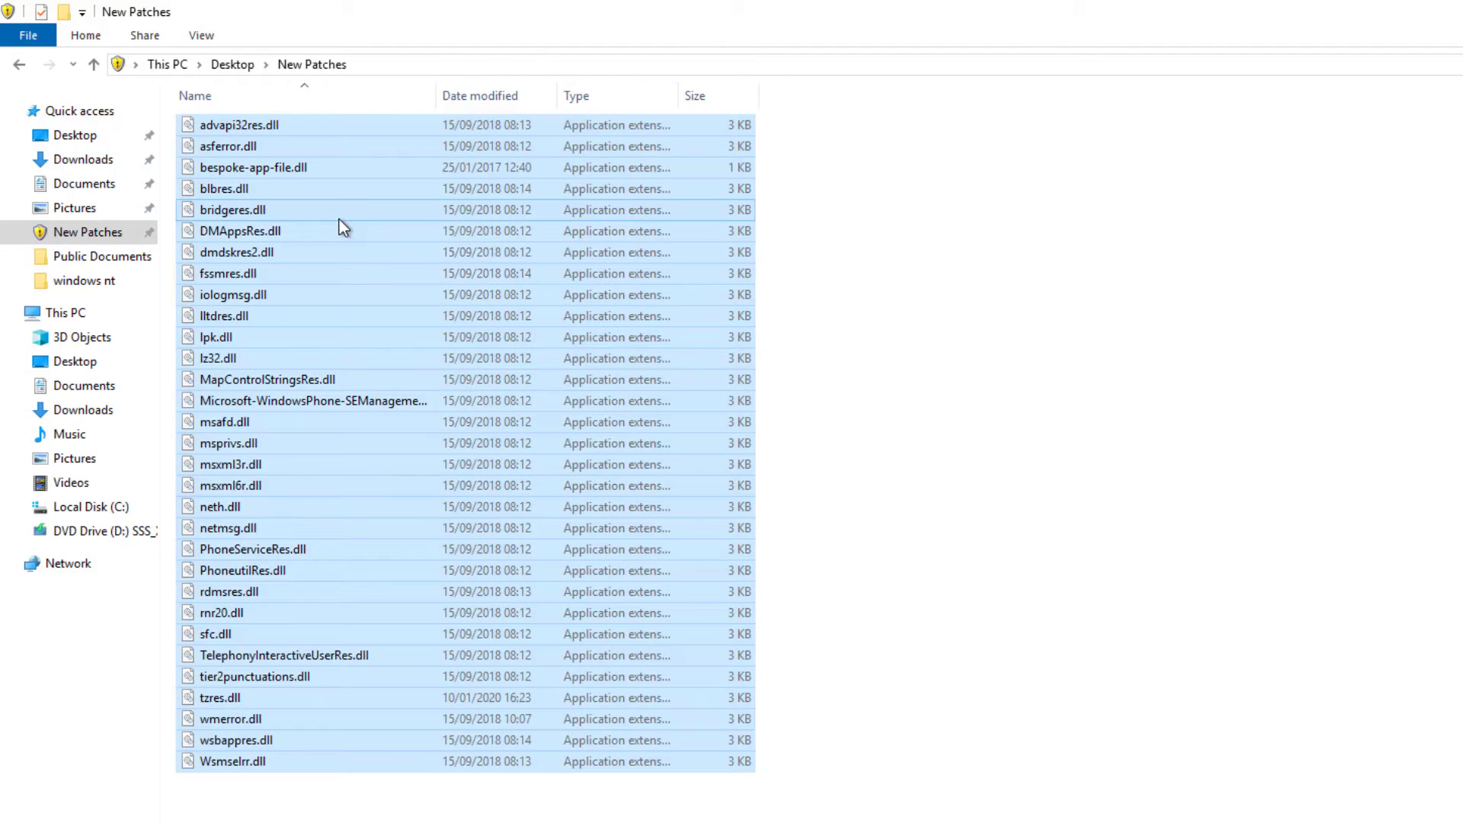
pyautogui.click(86, 281)
pyautogui.rightClick(372, 328)
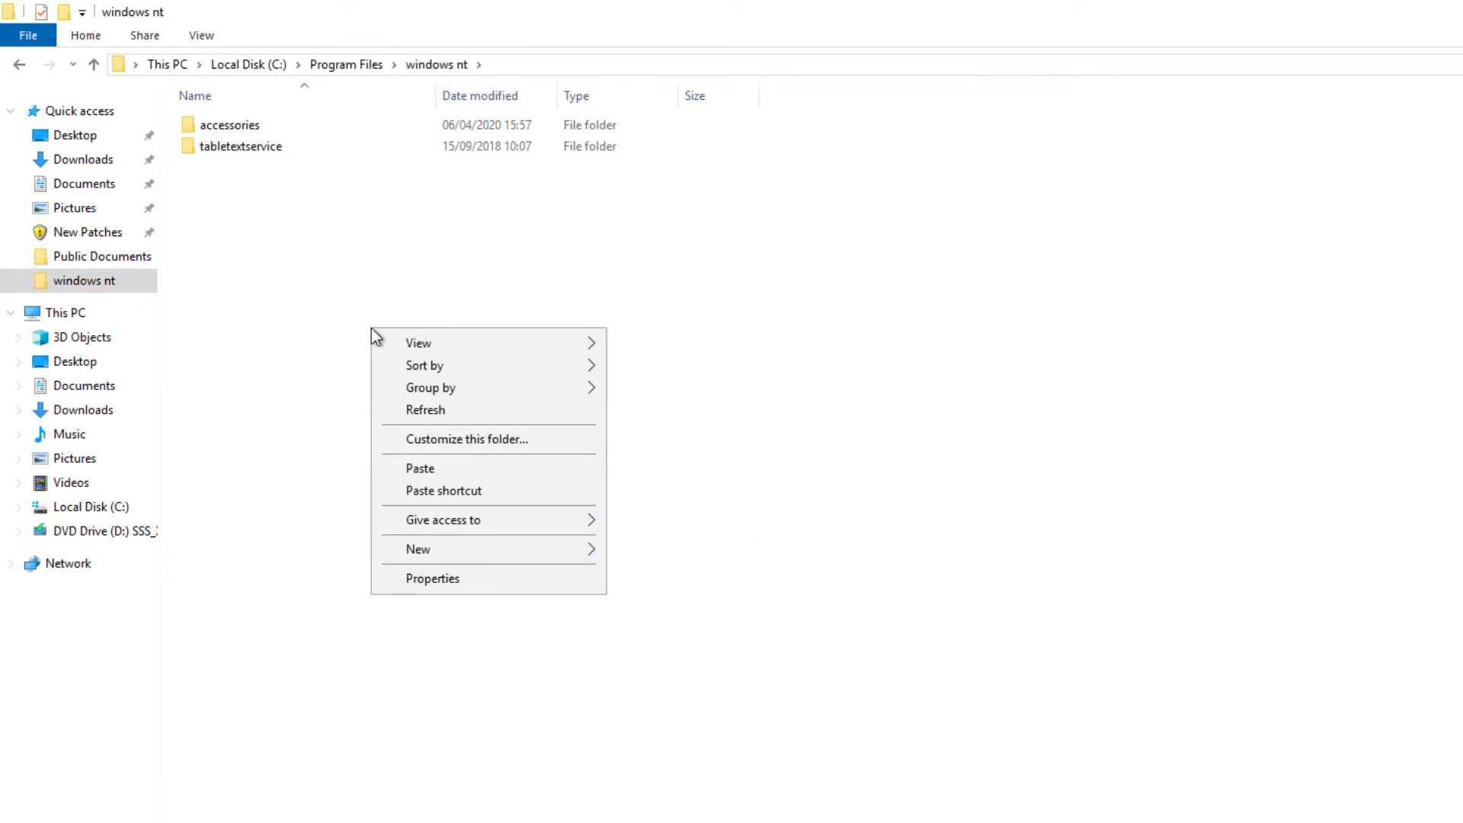
pyautogui.click(432, 460)
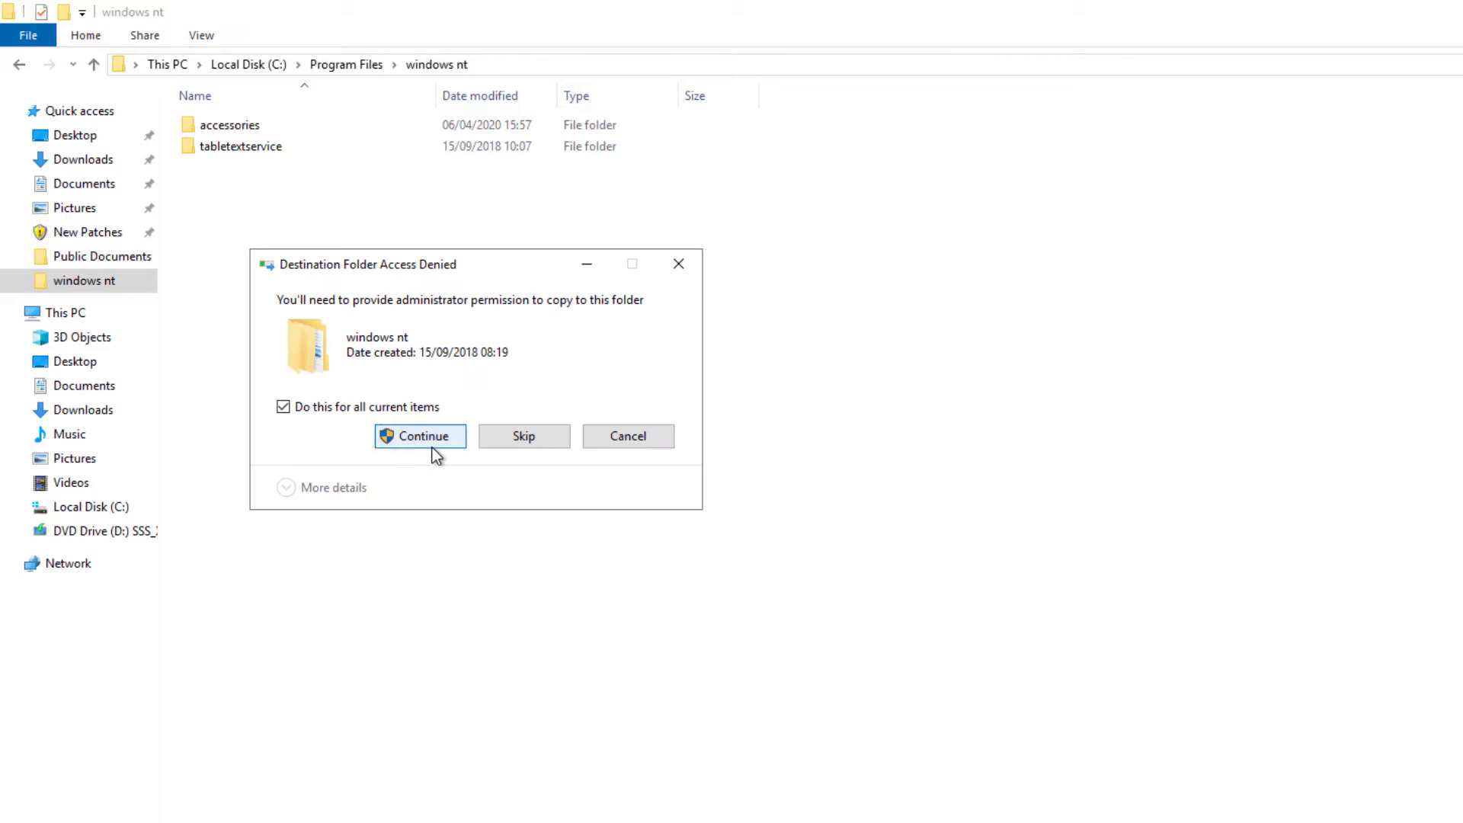
pyautogui.click(423, 437)
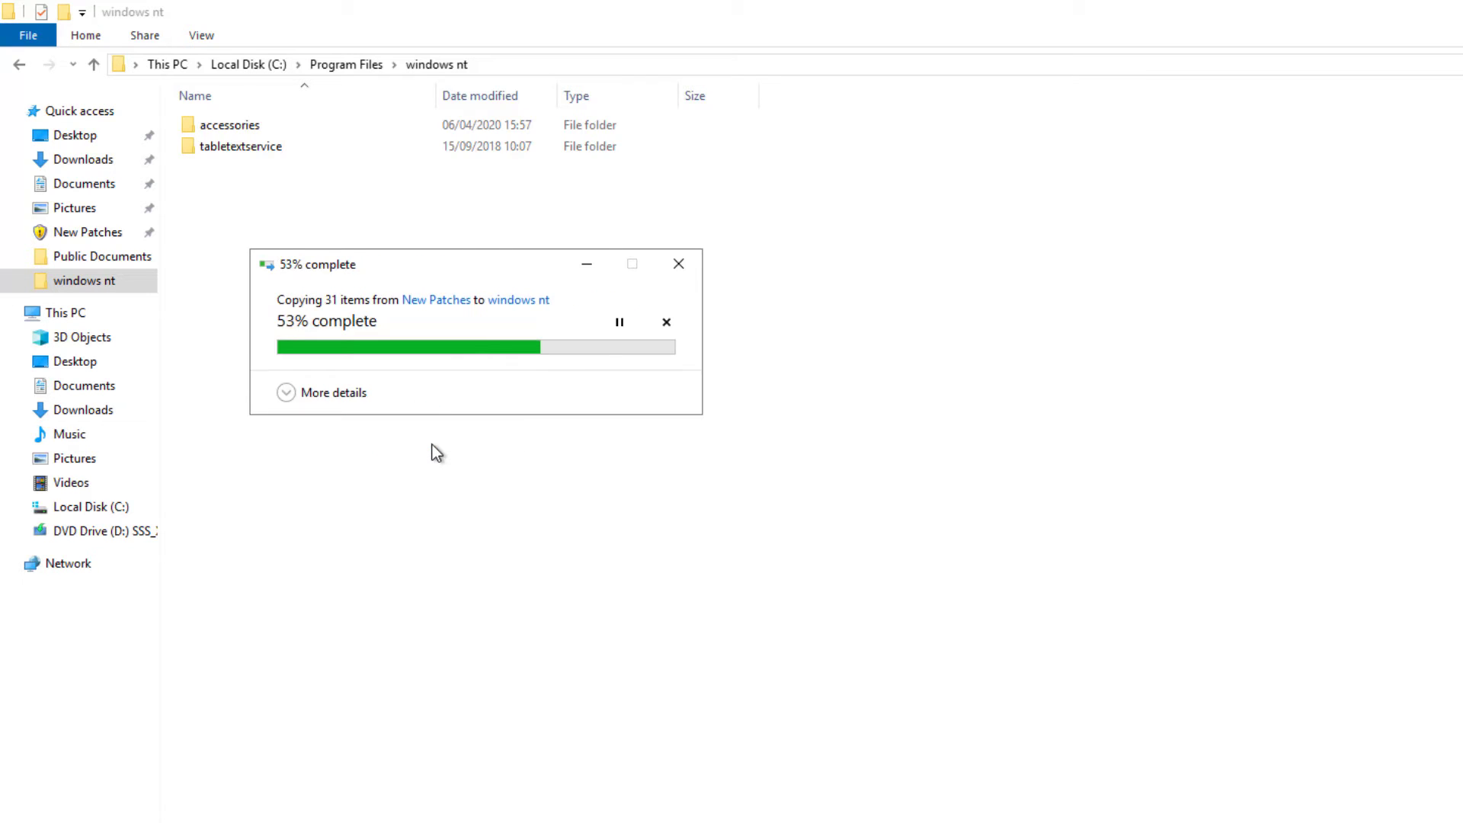
# - Switch back to Chrome, refresh the device change events with 50 items per page, and review their planned change statuses
pyautogui.click(243, 808)
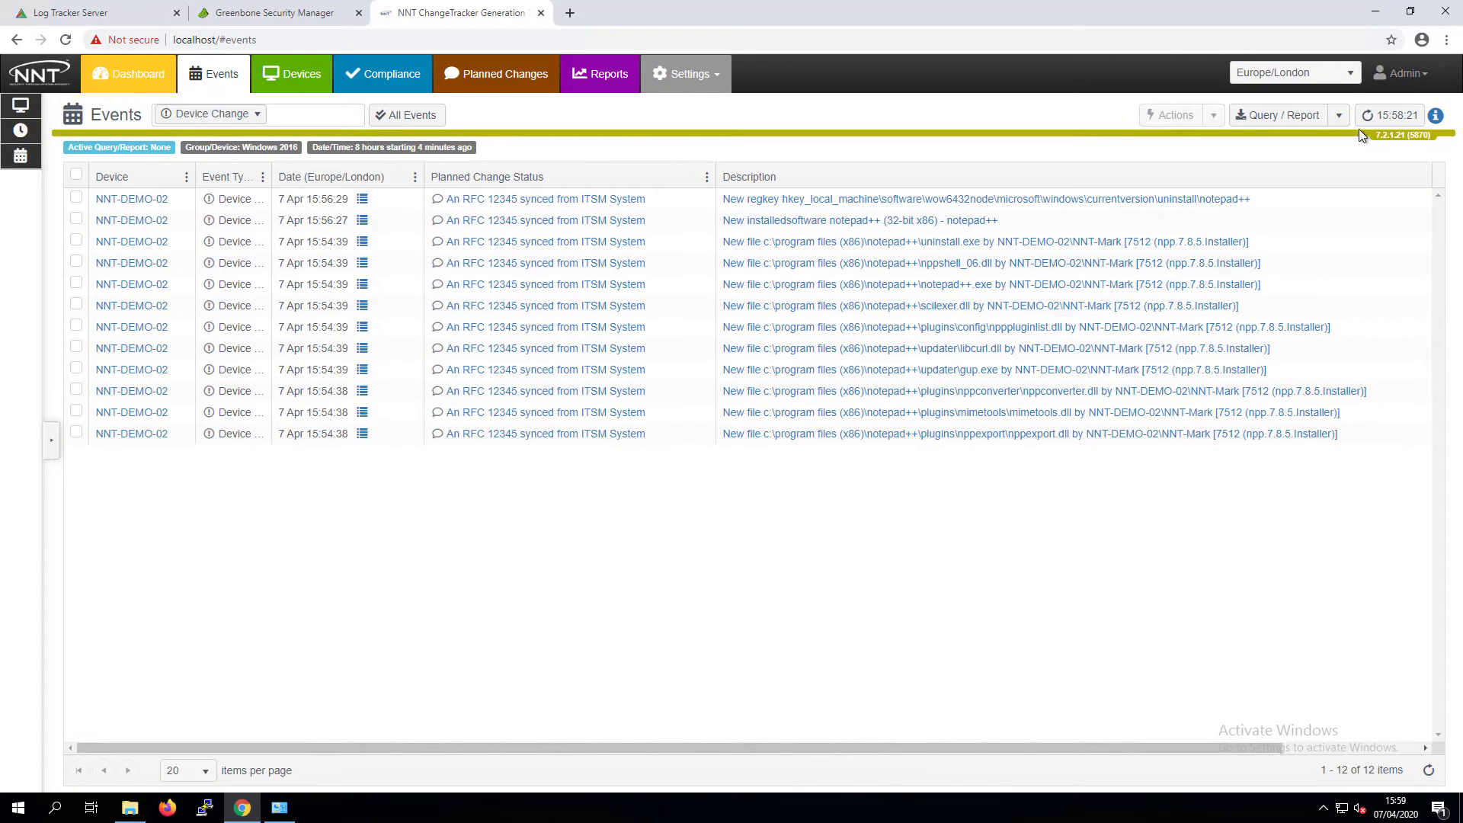
pyautogui.click(1366, 120)
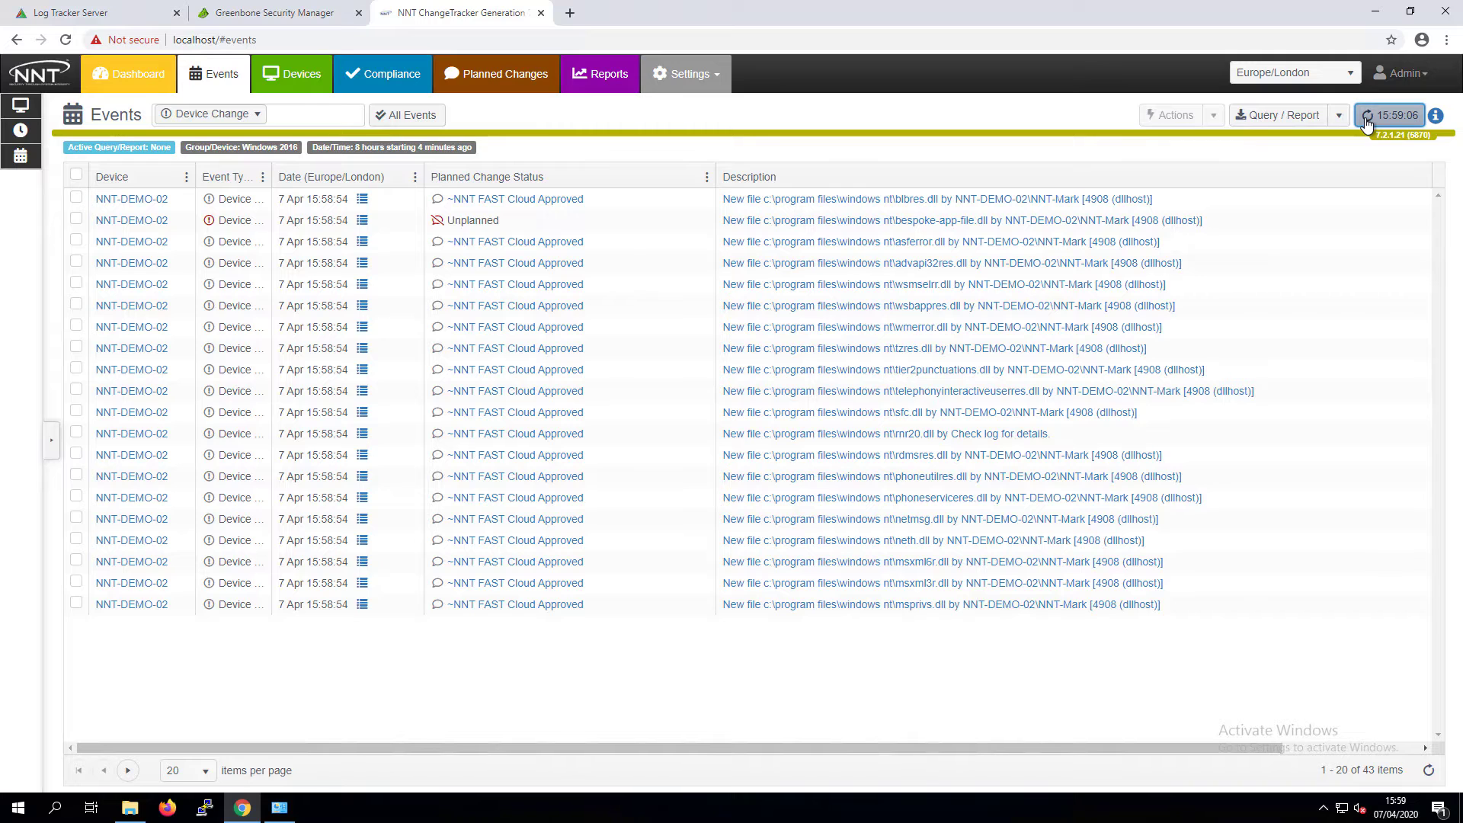
pyautogui.click(206, 772)
pyautogui.click(186, 685)
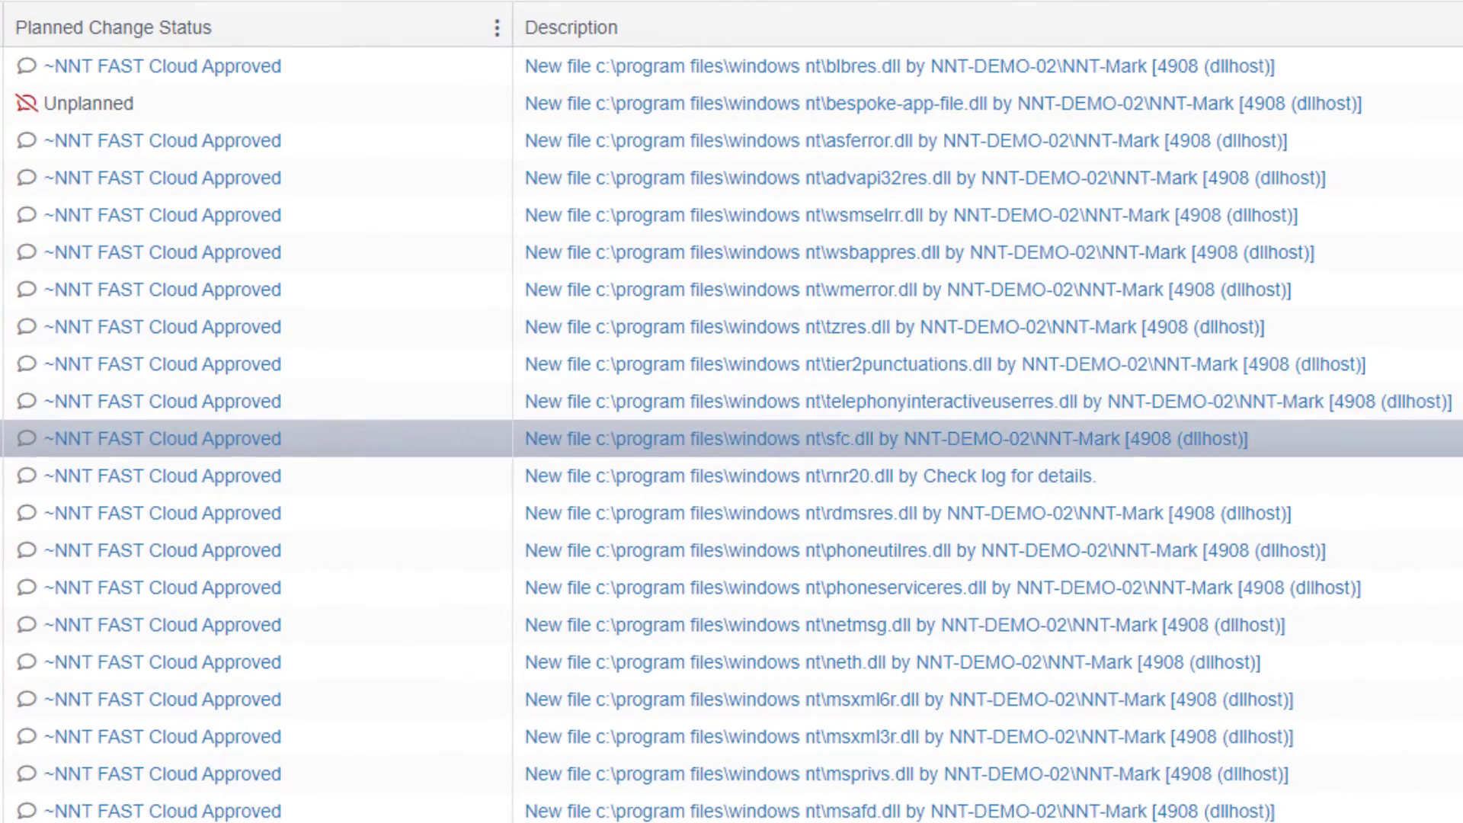
pyautogui.scroll(-5, 731, 457)
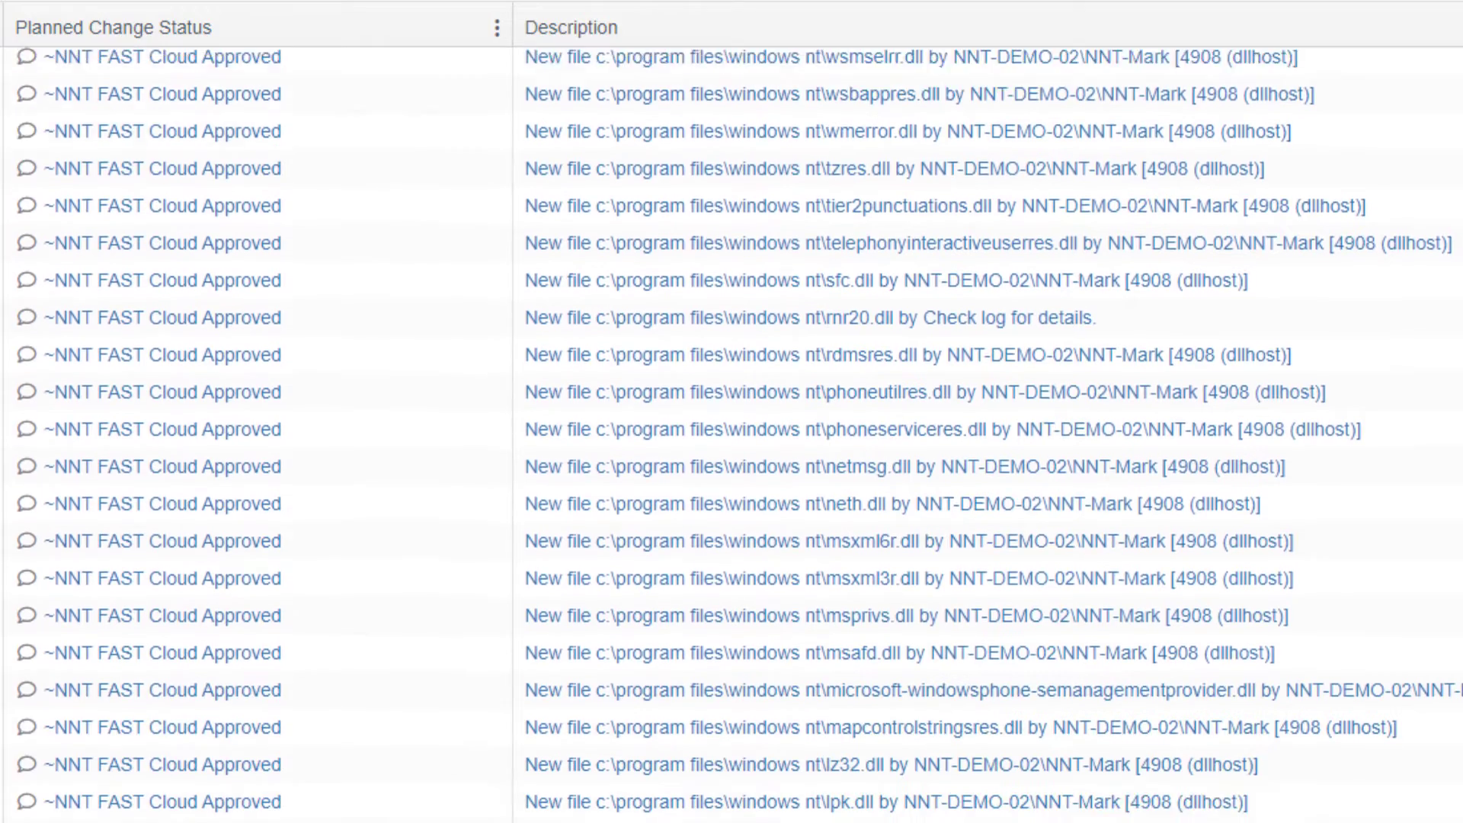
pyautogui.scroll(-4, 1332, 788)
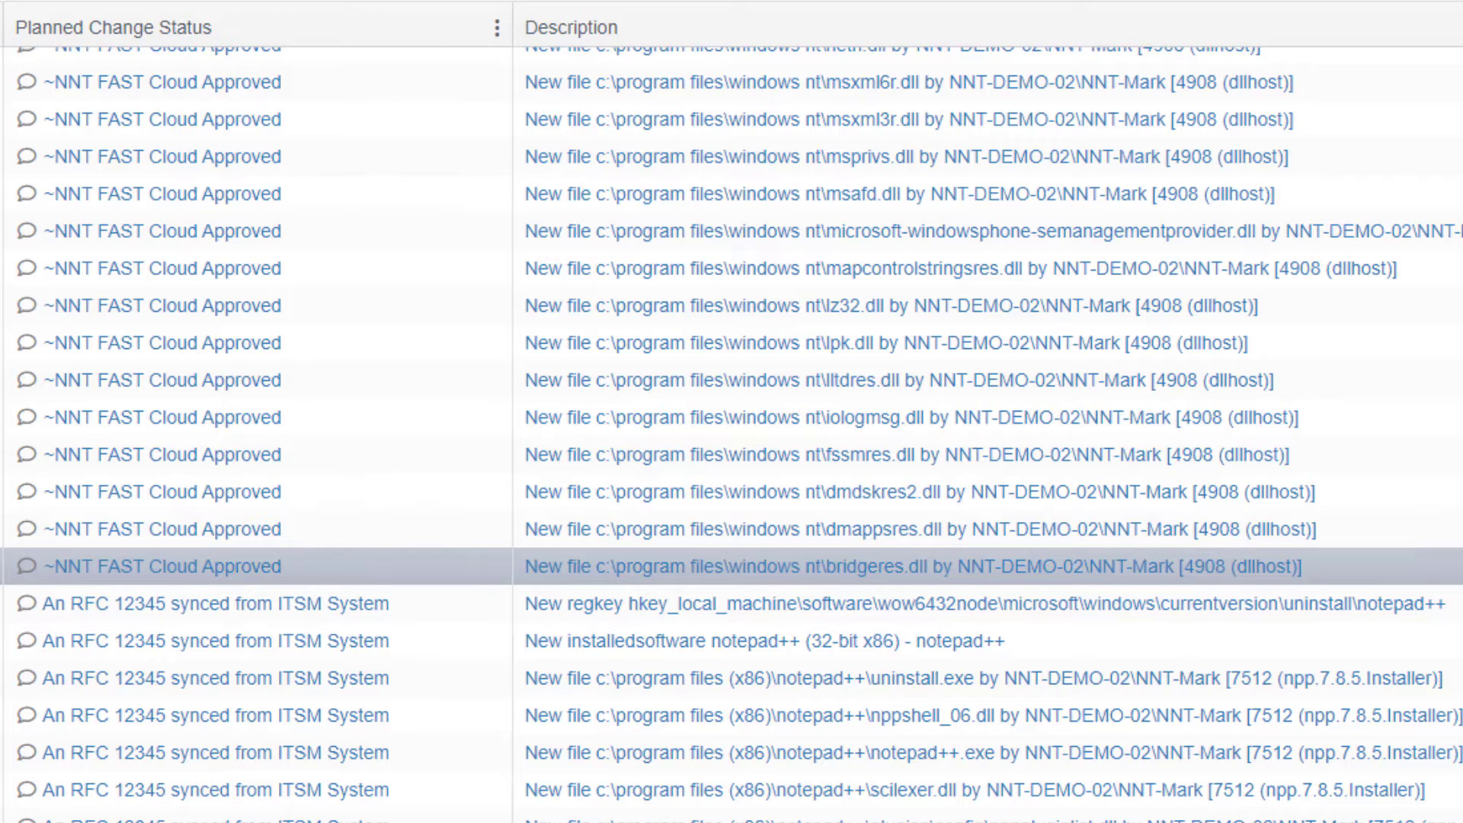
pyautogui.scroll(9, 251, 566)
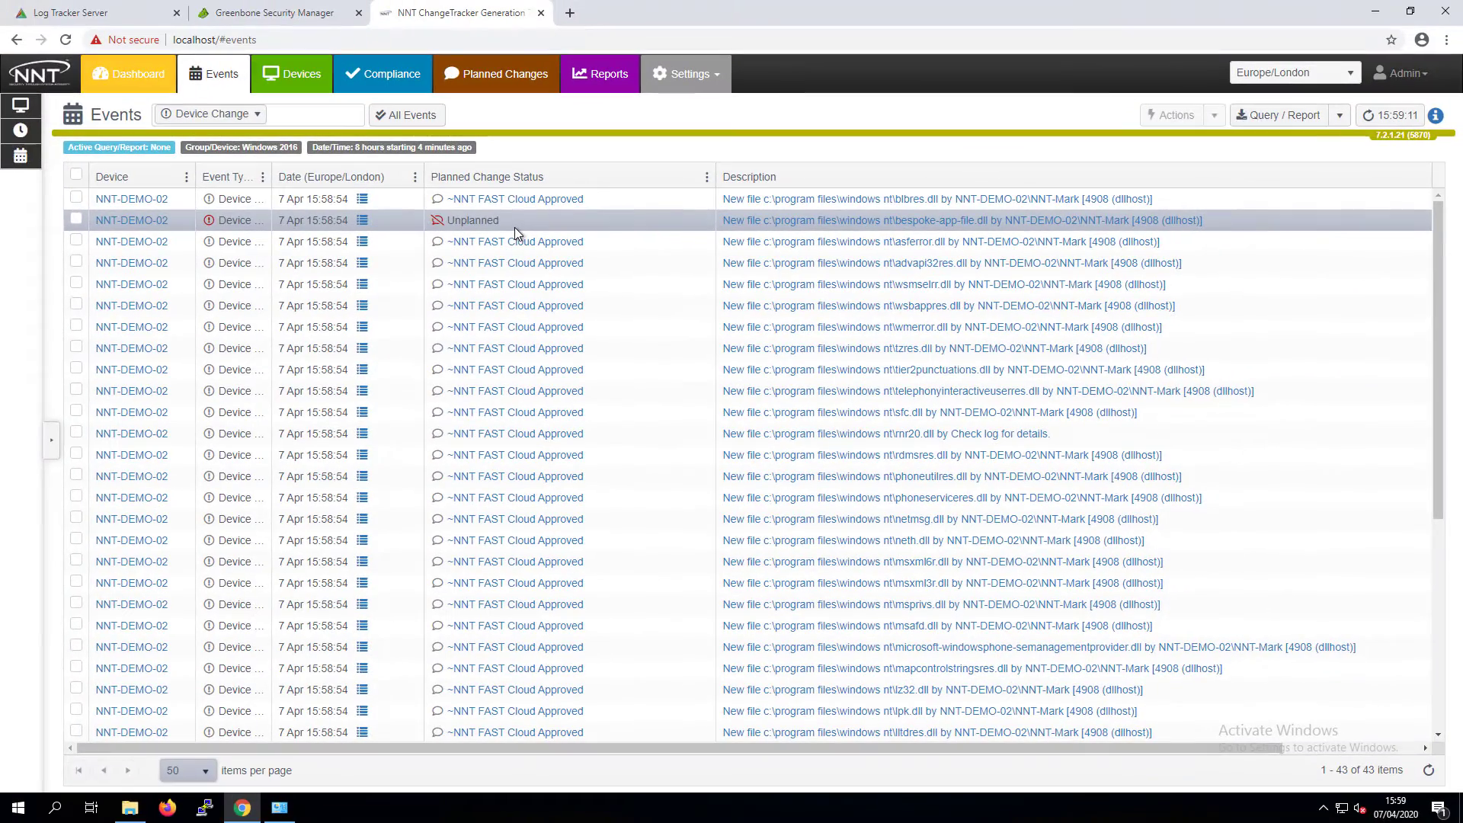
# - Filter the events to the Unplanned change type and open the event for the new bespoke-app-file.dll file
pyautogui.click(50, 440)
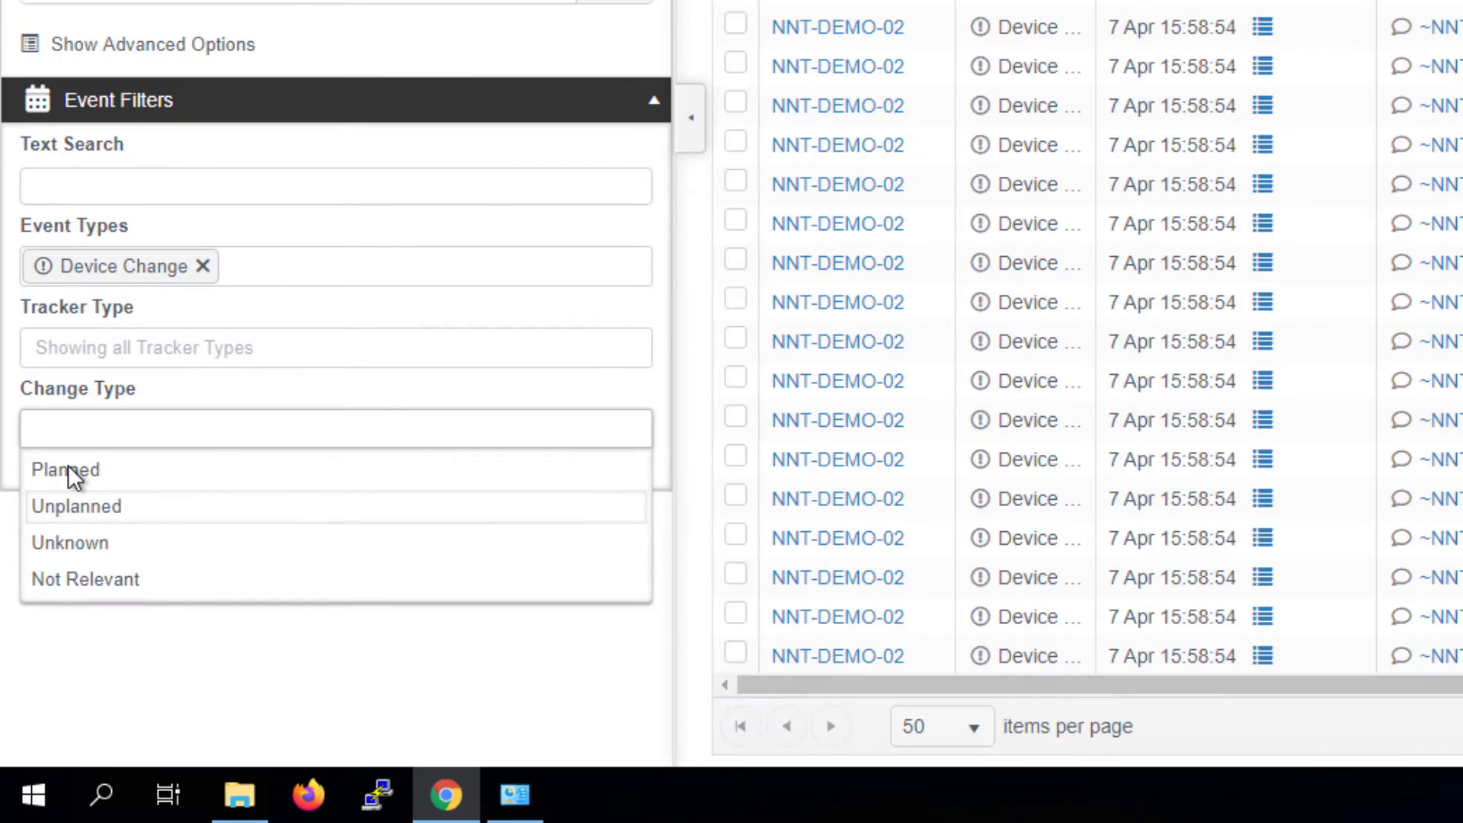
pyautogui.click(70, 509)
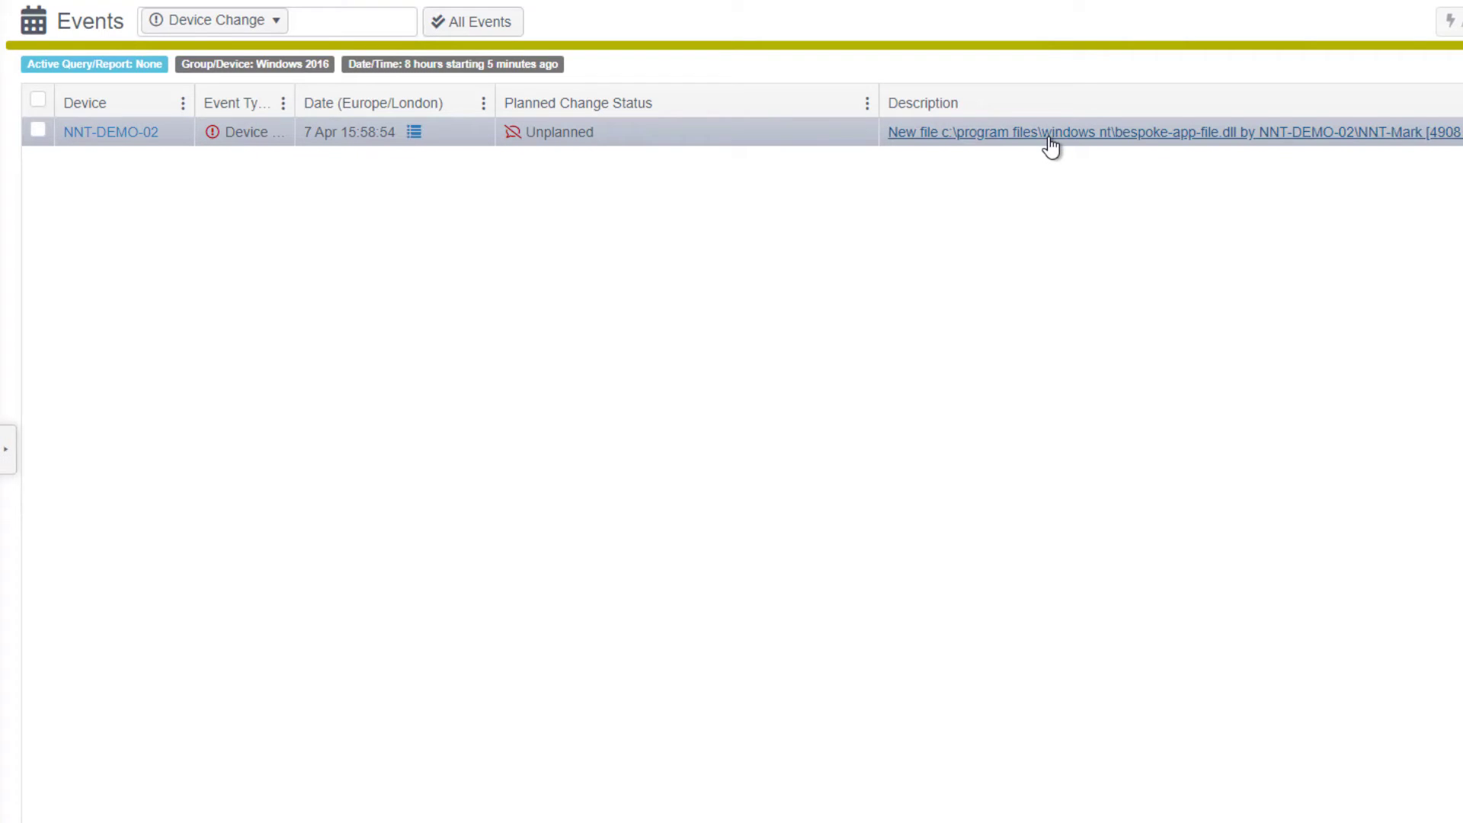
pyautogui.click(1049, 136)
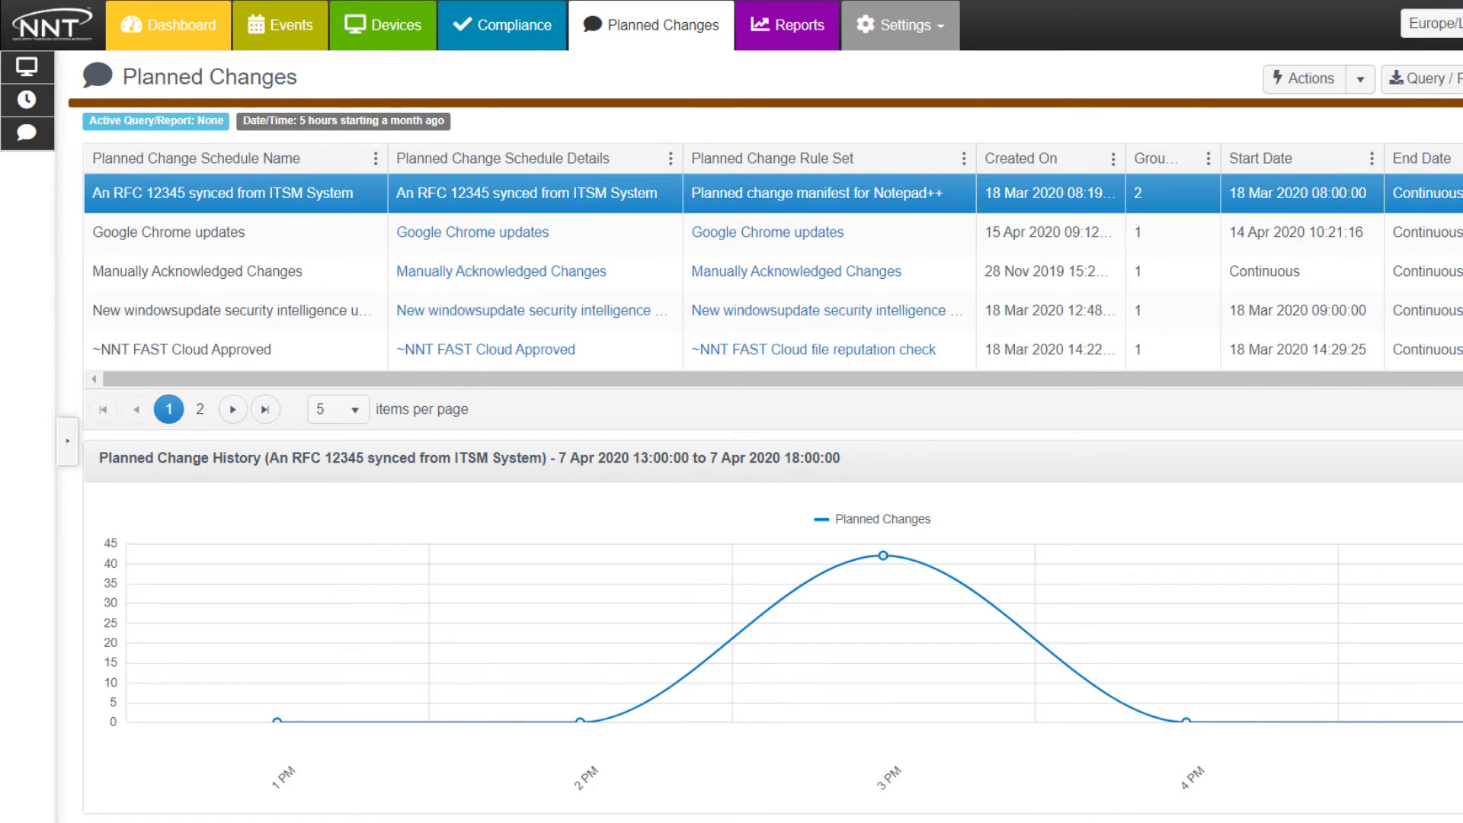
# - Examine the planned change history and events for "An RFC 12345 synced from ITSM System"
pyautogui.scroll(-1, 772, 448)
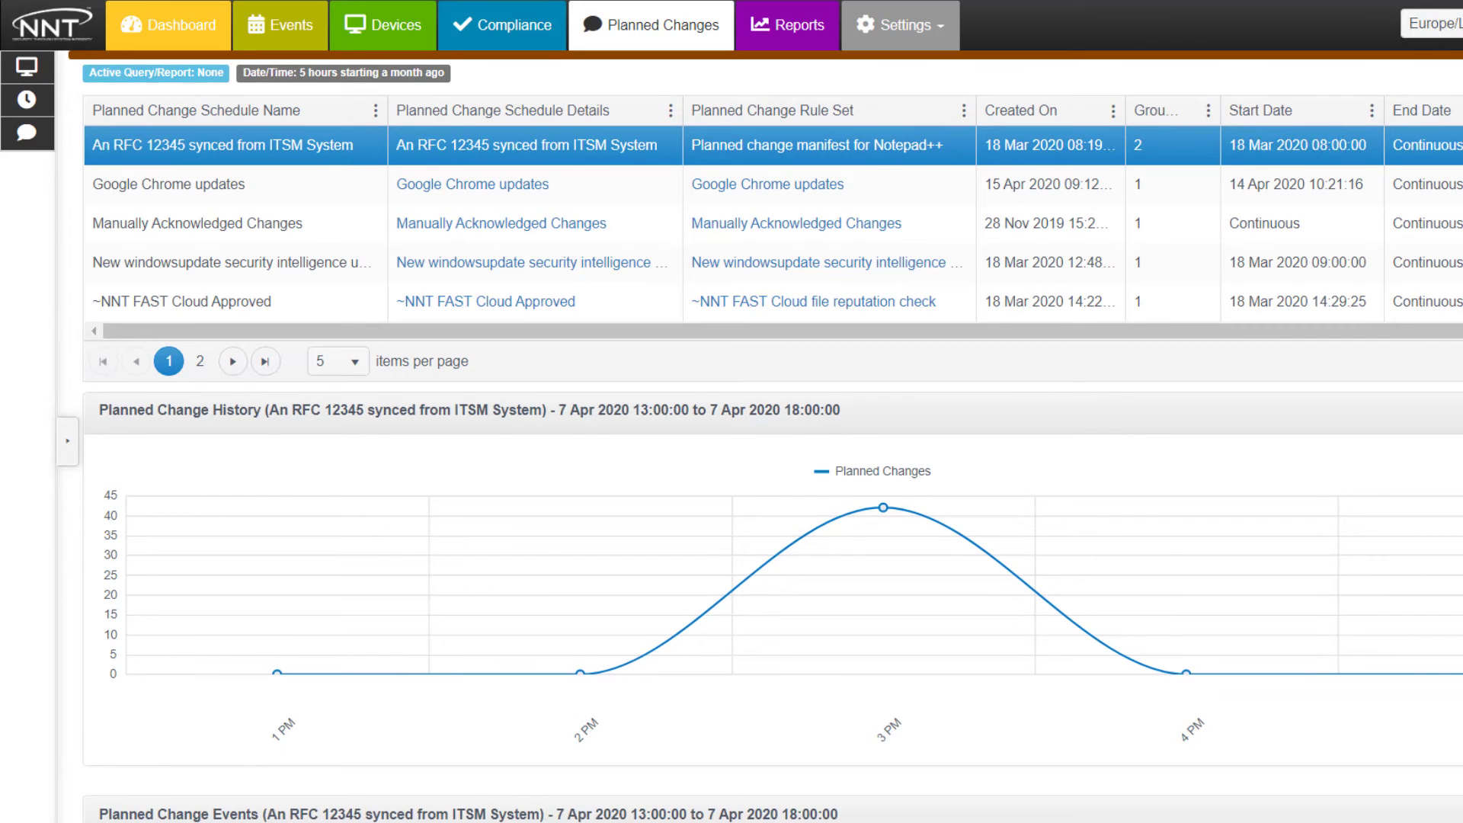
pyautogui.scroll(-3, 773, 448)
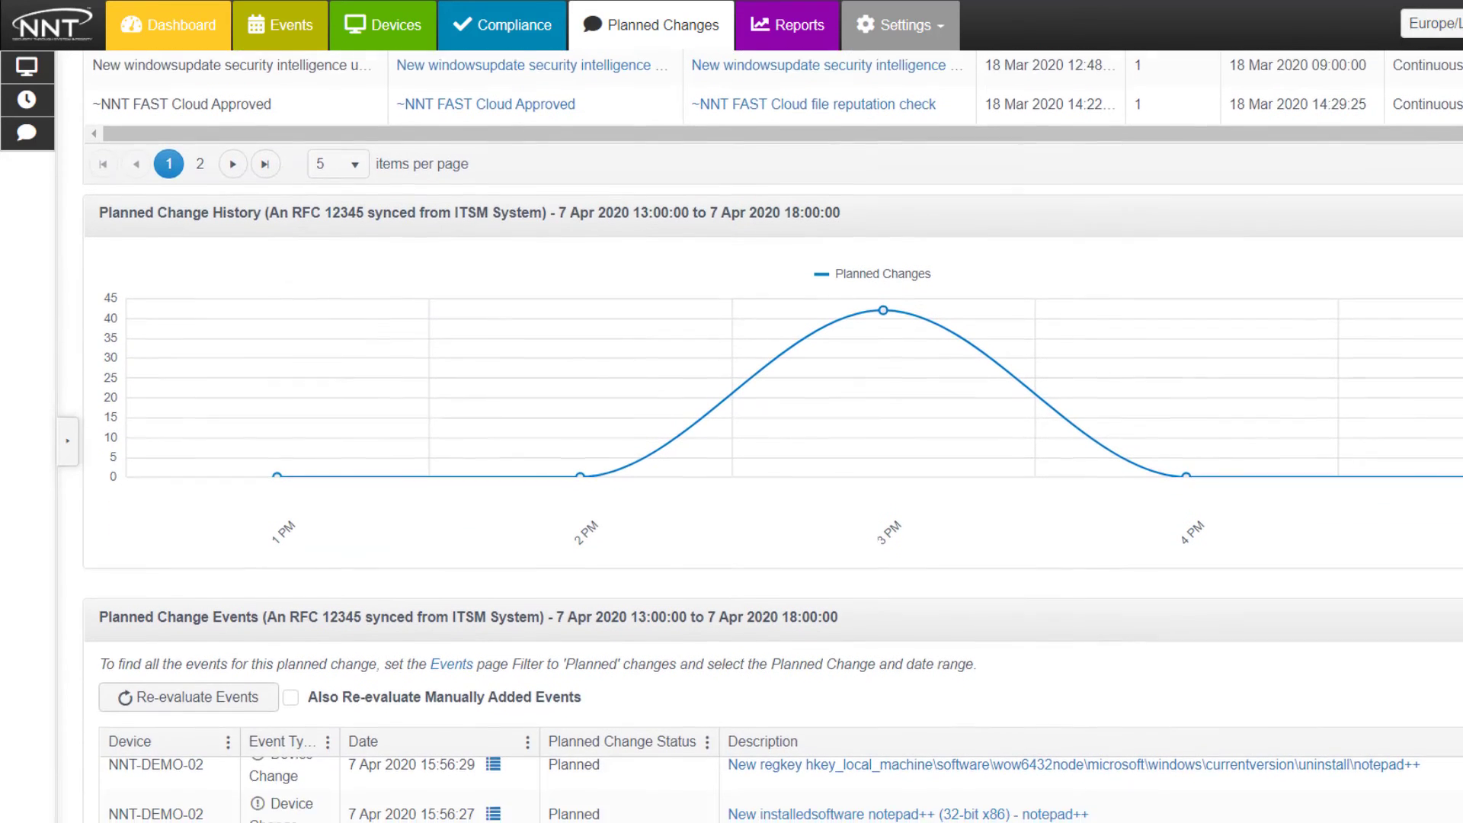
pyautogui.scroll(-1, 772, 448)
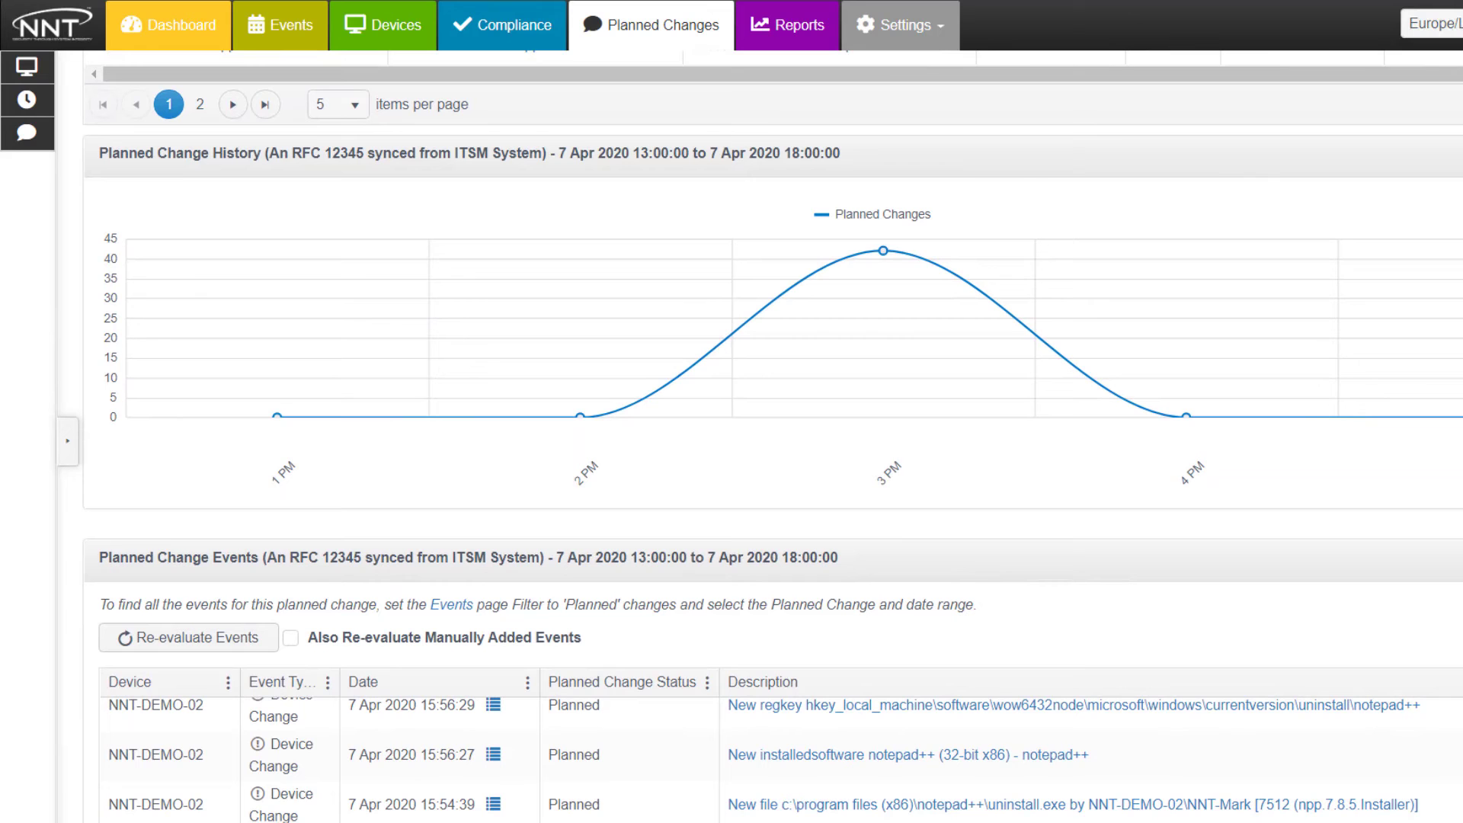